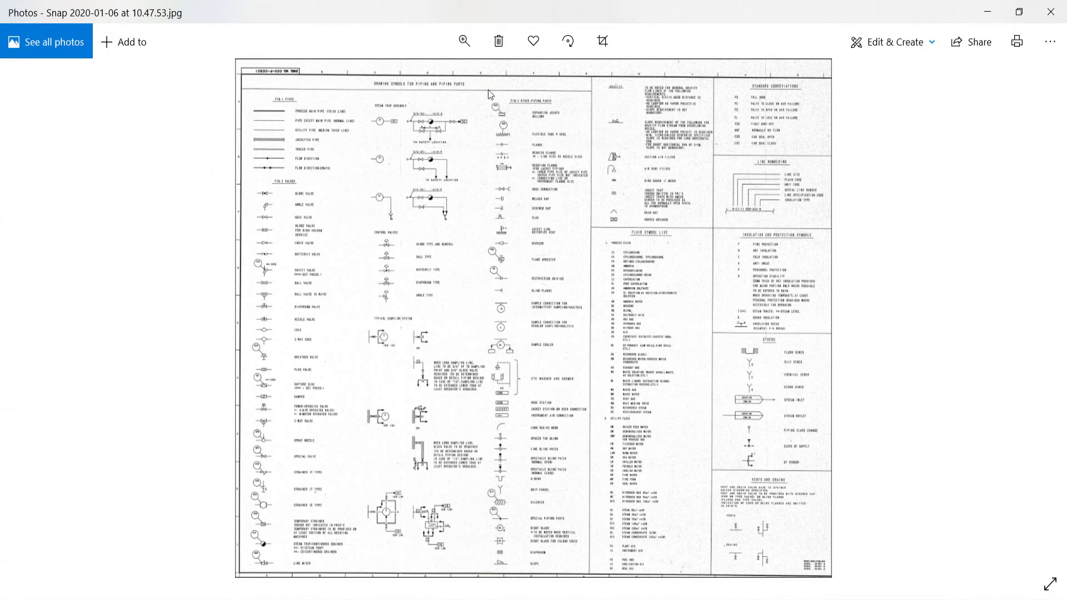
Enlarge the scanned piping-symbols image Snap 2020-01-06 at 10.47.53.jpg using the Photos zoom slider.
{"action": "left_click", "coordinate": [464, 41]}
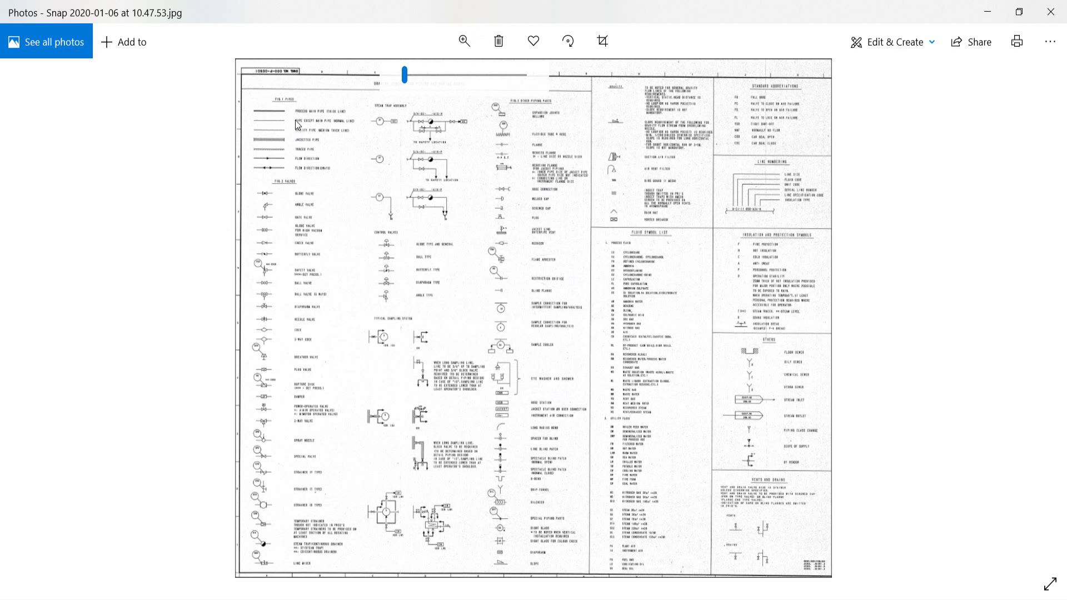
{"action": "left_click", "coordinate": [328, 170]}
{"action": "left_click", "coordinate": [466, 41]}
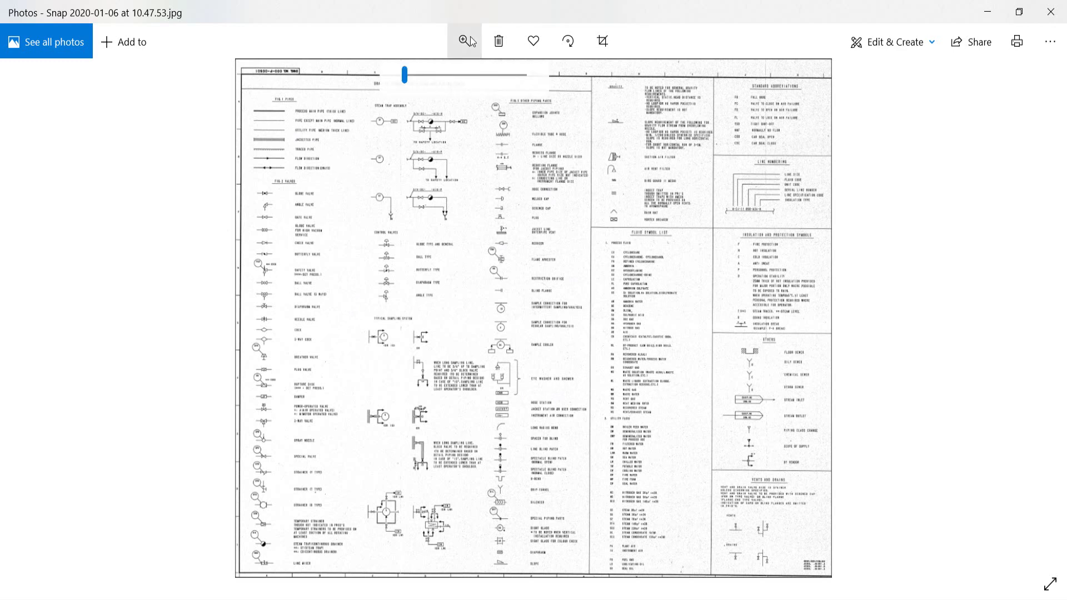
{"action": "left_click_drag", "start_coordinate": [406, 76], "coordinate": [427, 79]}
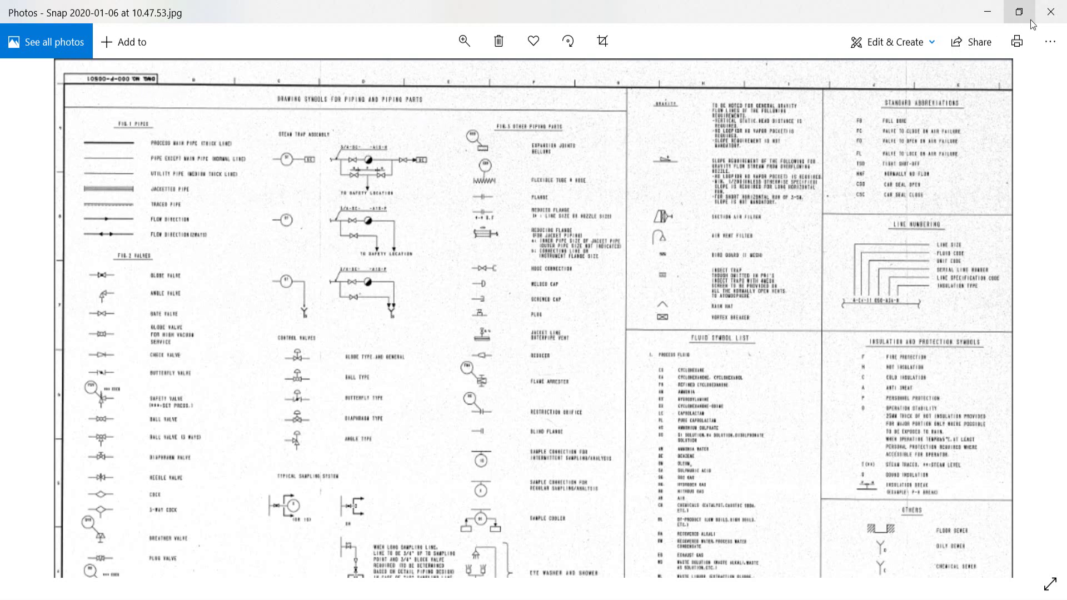
Close Photos, make SP-PID Project the active project and open its PID01 drawing.
{"action": "left_click", "coordinate": [1056, 17]}
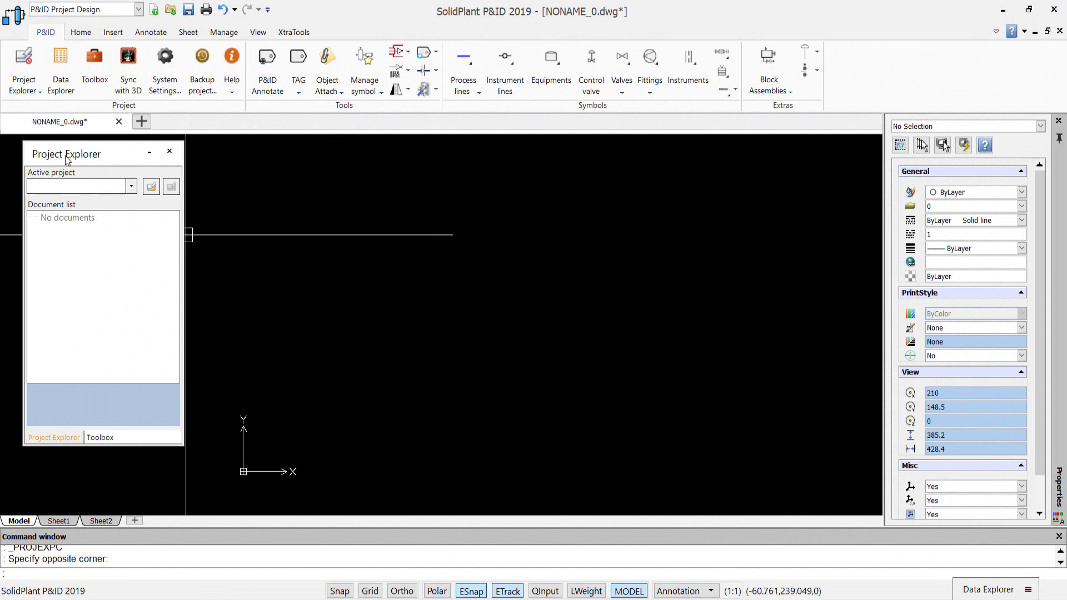
{"action": "left_click", "coordinate": [132, 187]}
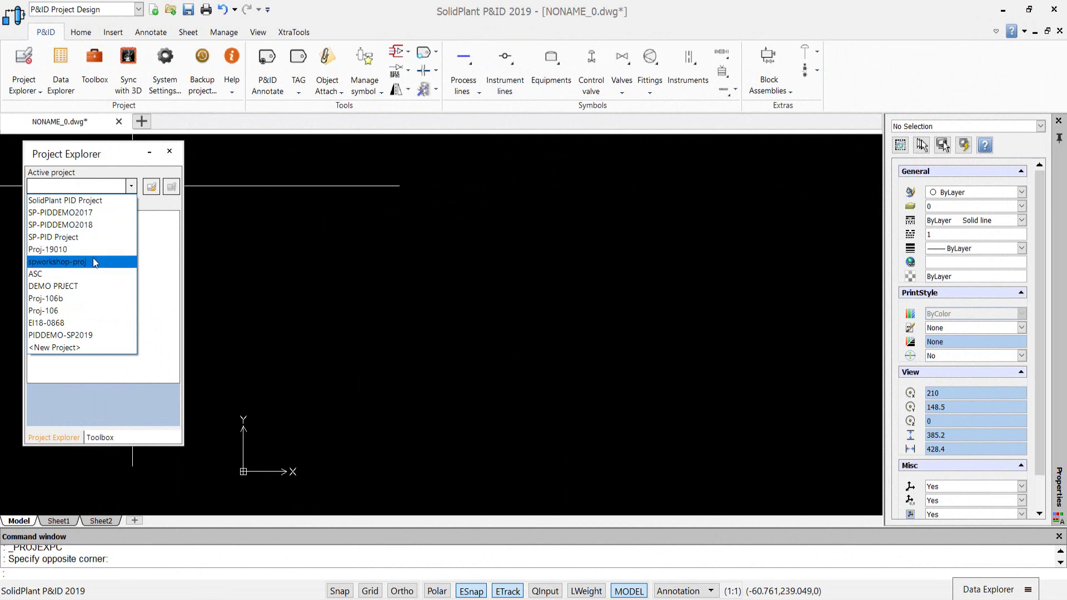
{"action": "left_click", "coordinate": [89, 239]}
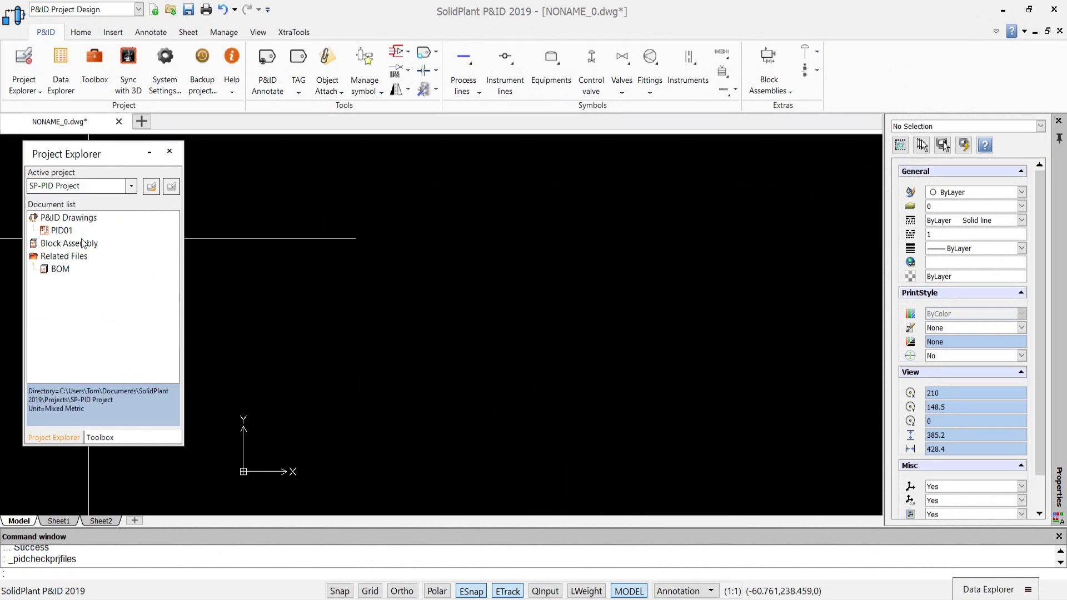
{"action": "left_click", "coordinate": [58, 231]}
{"action": "right_click", "coordinate": [62, 231]}
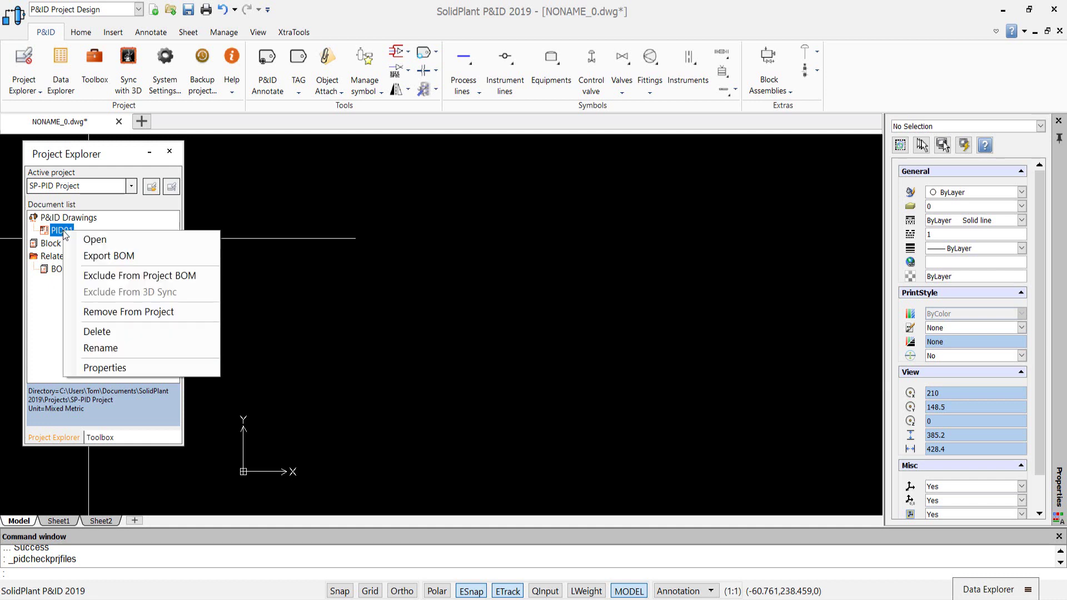
{"action": "left_click", "coordinate": [112, 239]}
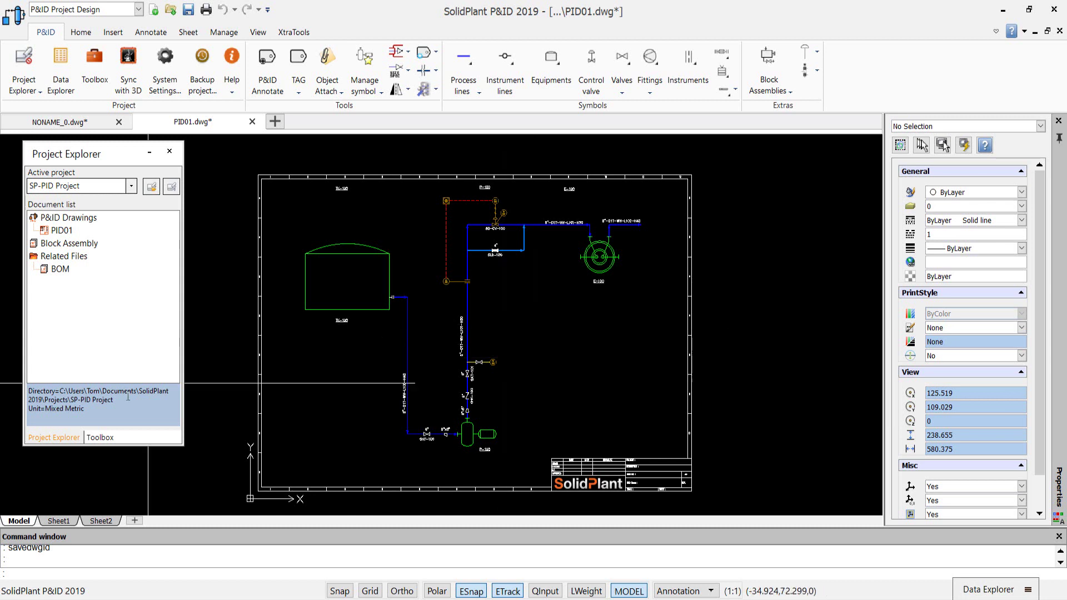
Show the Toolbox's Equipment symbols and zoom into the PID01 drawing.
{"action": "left_click", "coordinate": [99, 438]}
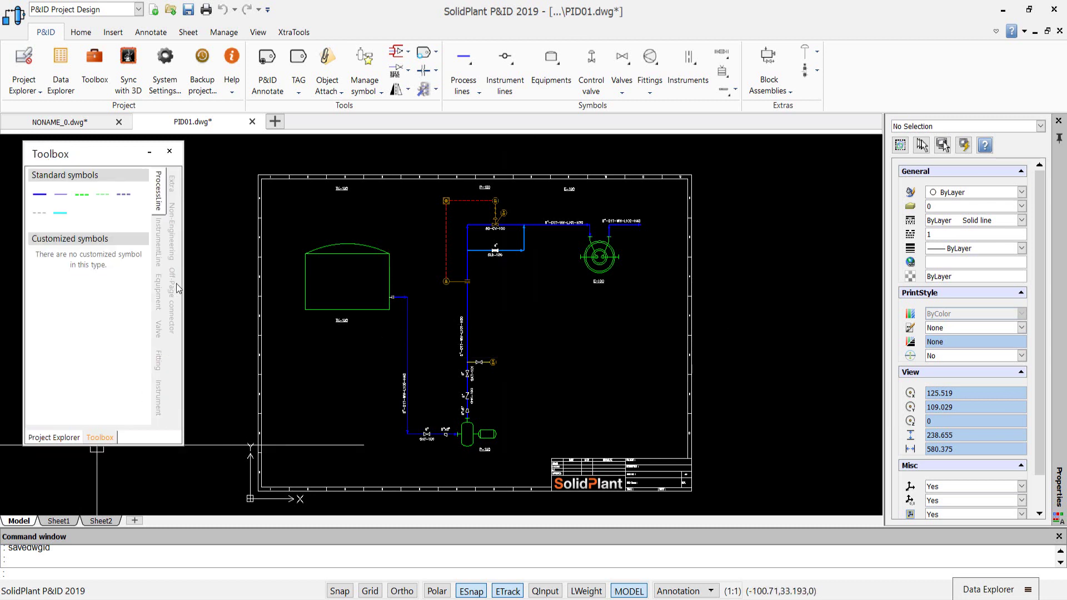
{"action": "left_click", "coordinate": [163, 308]}
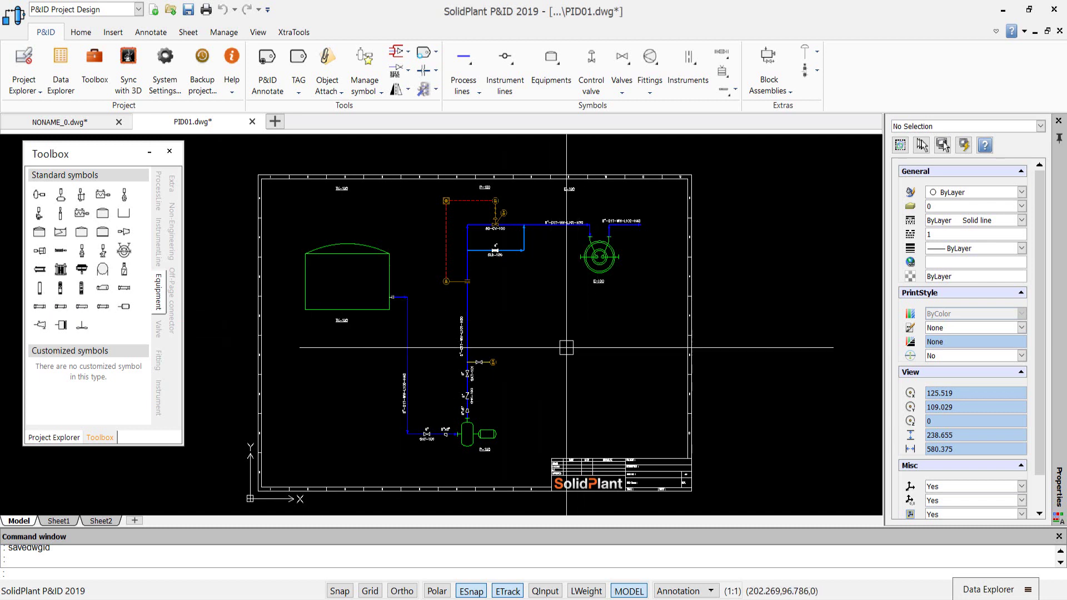
{"action": "scroll", "coordinate": [586, 360], "scroll_direction": "up", "scroll_amount": 1}
{"action": "scroll", "coordinate": [581, 361], "scroll_direction": "up", "scroll_amount": 1}
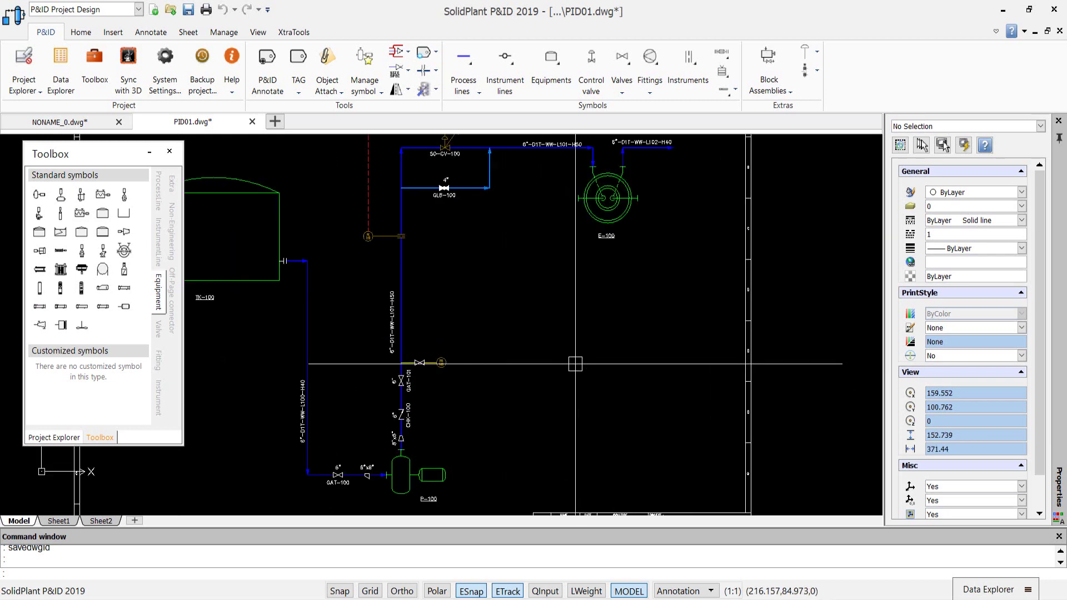
{"action": "scroll", "coordinate": [570, 363], "scroll_direction": "up", "scroll_amount": 1}
{"action": "scroll", "coordinate": [566, 364], "scroll_direction": "up", "scroll_amount": 1}
{"action": "middle_click_drag", "start_coordinate": [566, 364], "coordinate": [545, 357]}
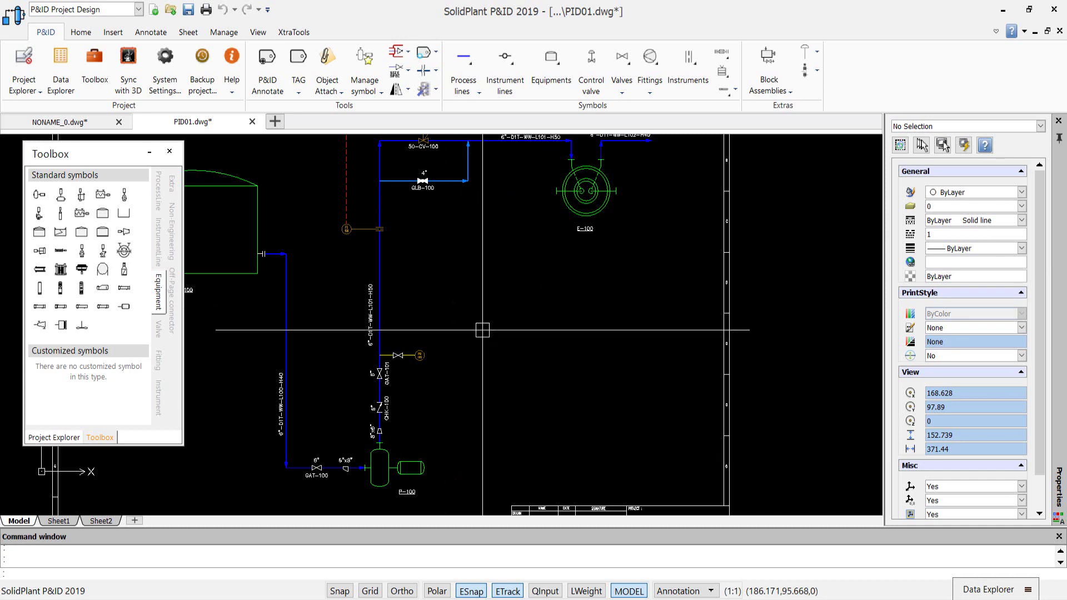
Draw the rectangular vessel body below exchanger E-100 with REC.
{"action": "type", "text": "rec"}
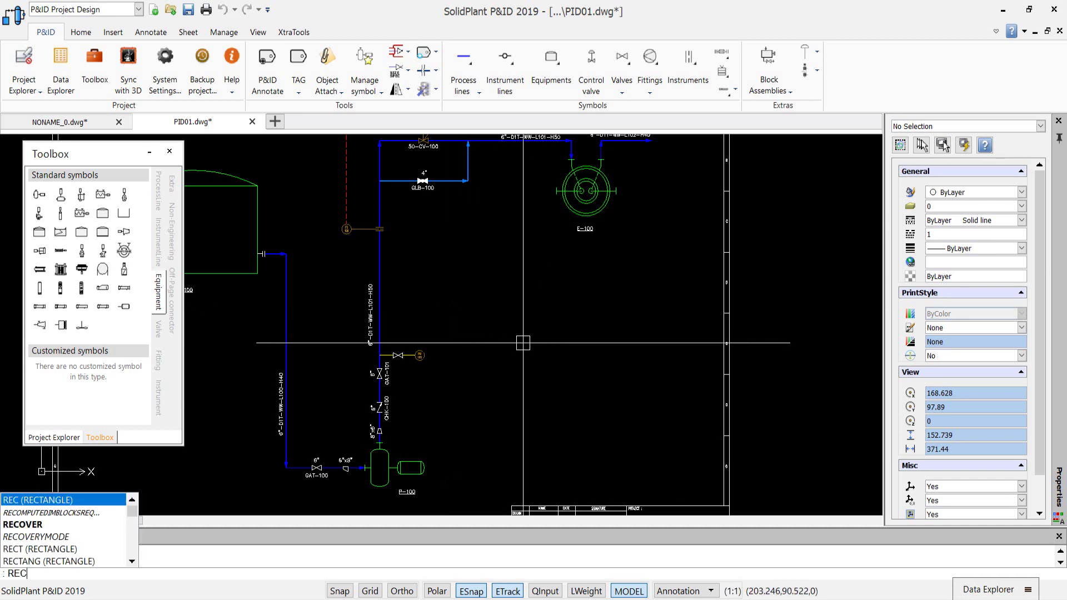
{"action": "key", "text": "Return"}
{"action": "left_click", "coordinate": [493, 288]}
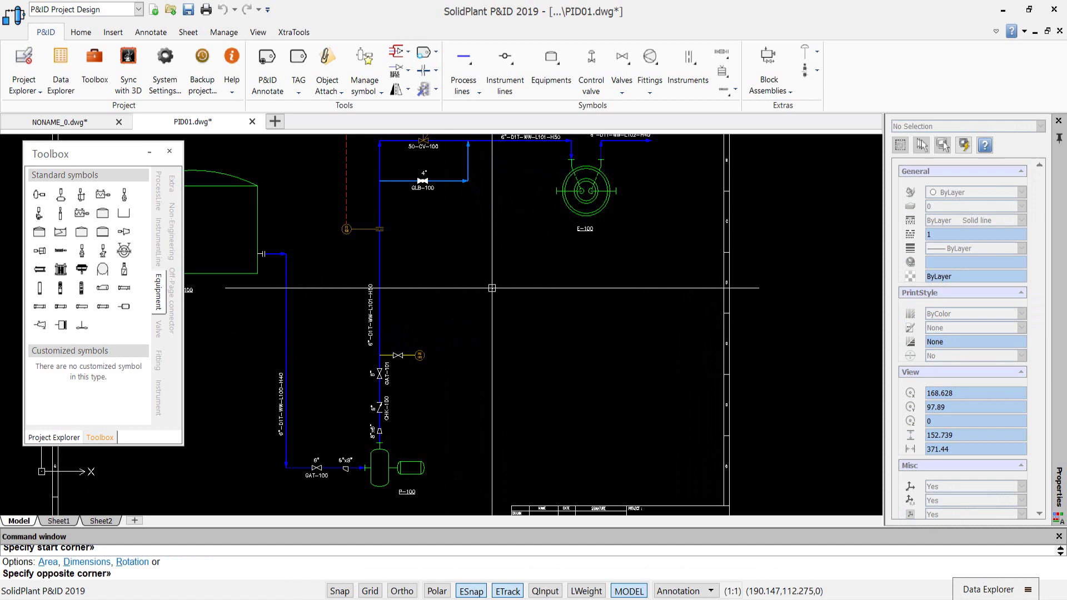
{"action": "left_click", "coordinate": [621, 334]}
{"action": "scroll", "coordinate": [549, 346], "scroll_direction": "up", "scroll_amount": 2}
{"action": "scroll", "coordinate": [550, 345], "scroll_direction": "up", "scroll_amount": 2}
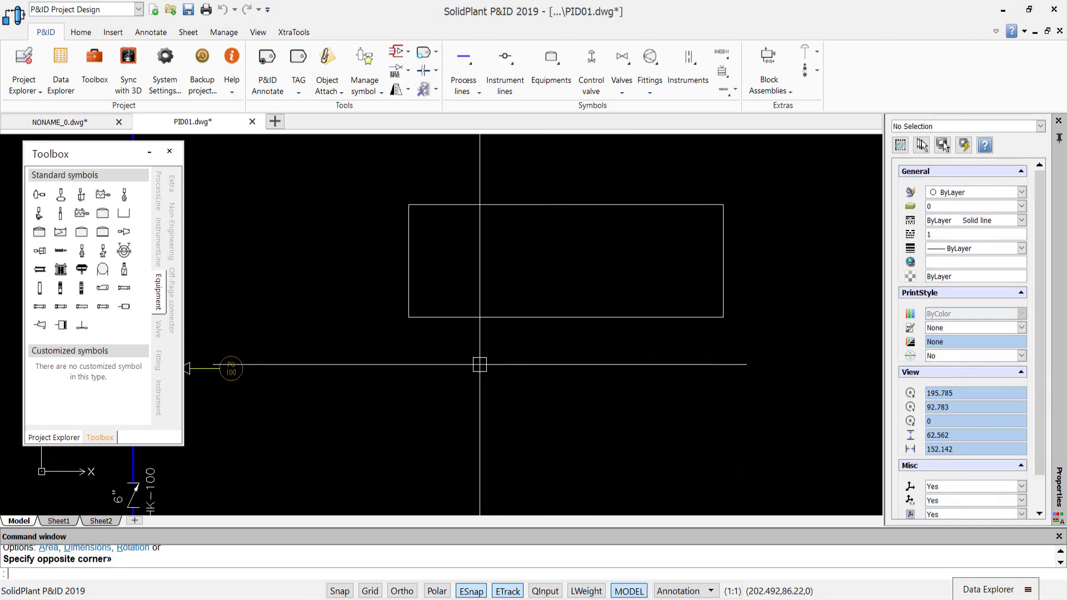
Draw a semicircular arc capping the body's left end.
{"action": "type", "text": "a"}
{"action": "key", "text": "Return"}
{"action": "left_click", "coordinate": [408, 206]}
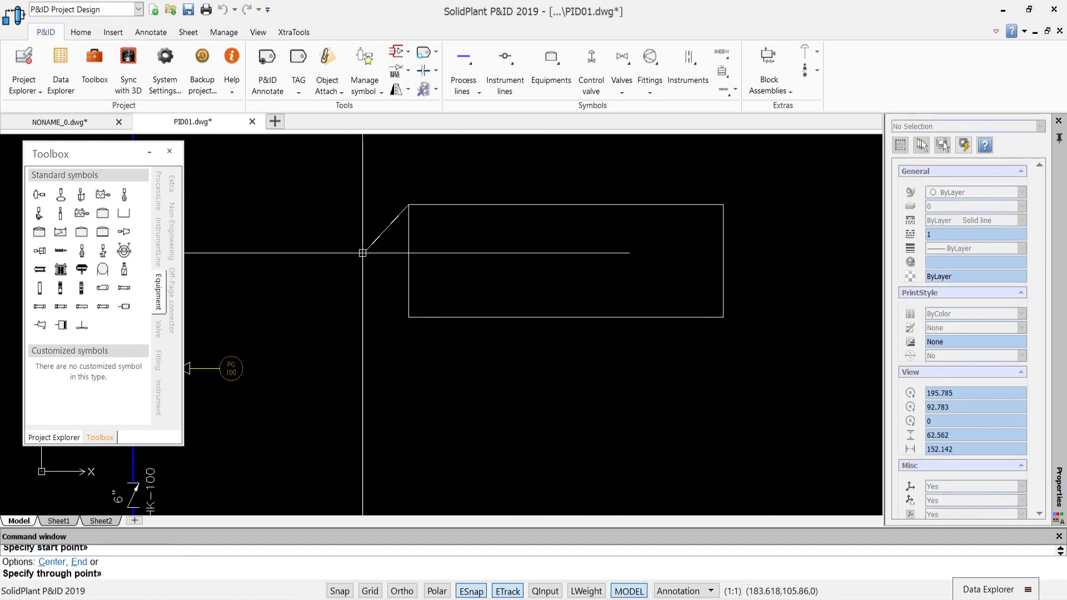
{"action": "left_click", "coordinate": [363, 259]}
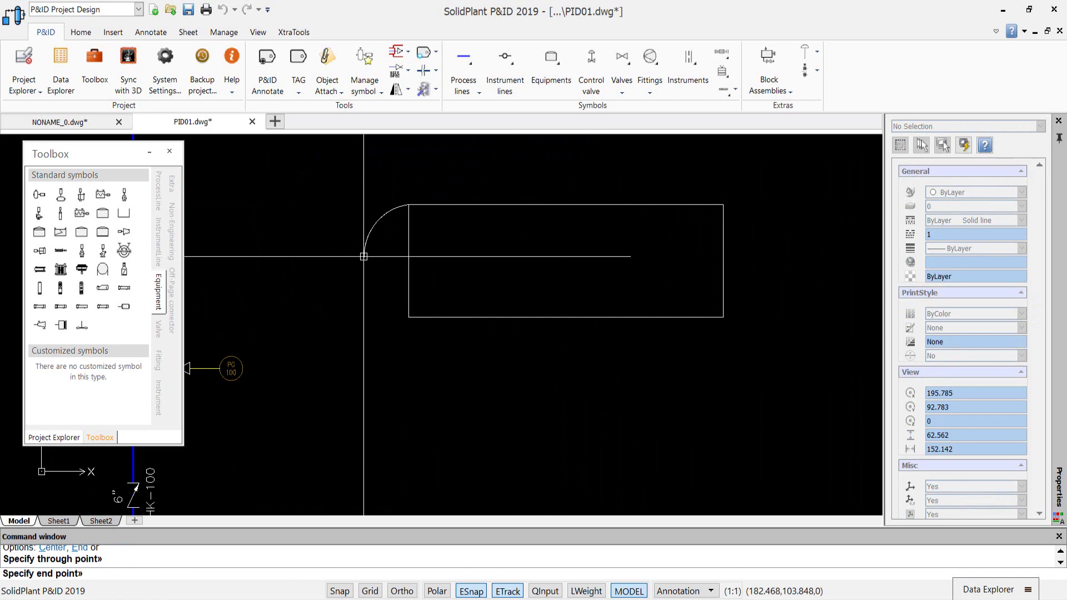
{"action": "left_click", "coordinate": [409, 316]}
Mirror the left arc about the body's top midpoint with Ortho, keeping the original.
{"action": "key", "text": "Return"}
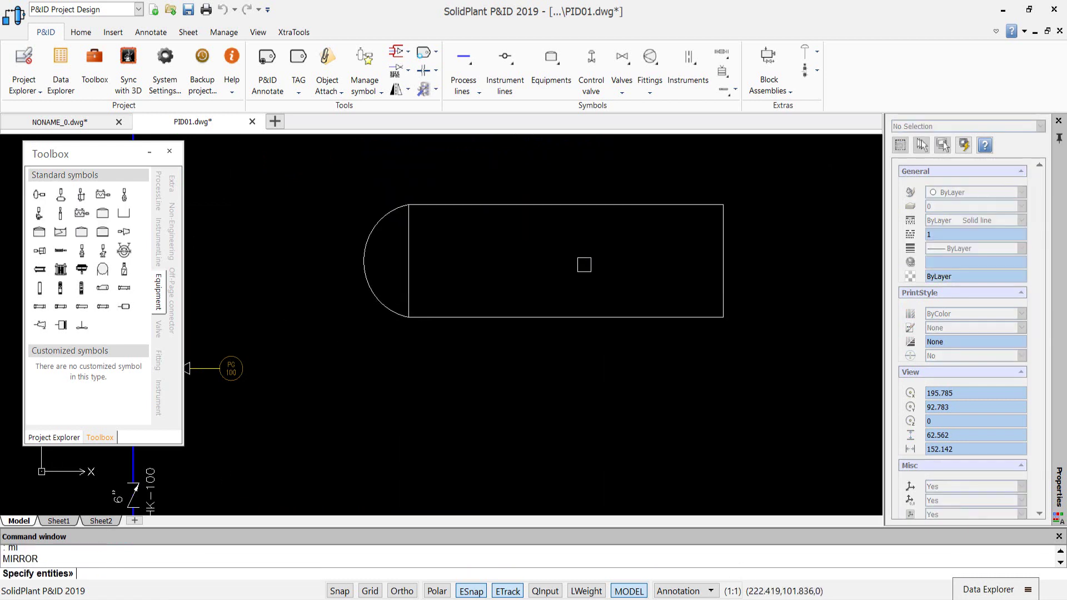
{"action": "left_click", "coordinate": [382, 215]}
{"action": "key", "text": "Return"}
{"action": "key", "text": "F8"}
{"action": "right_click", "coordinate": [497, 251], "text": "shift"}
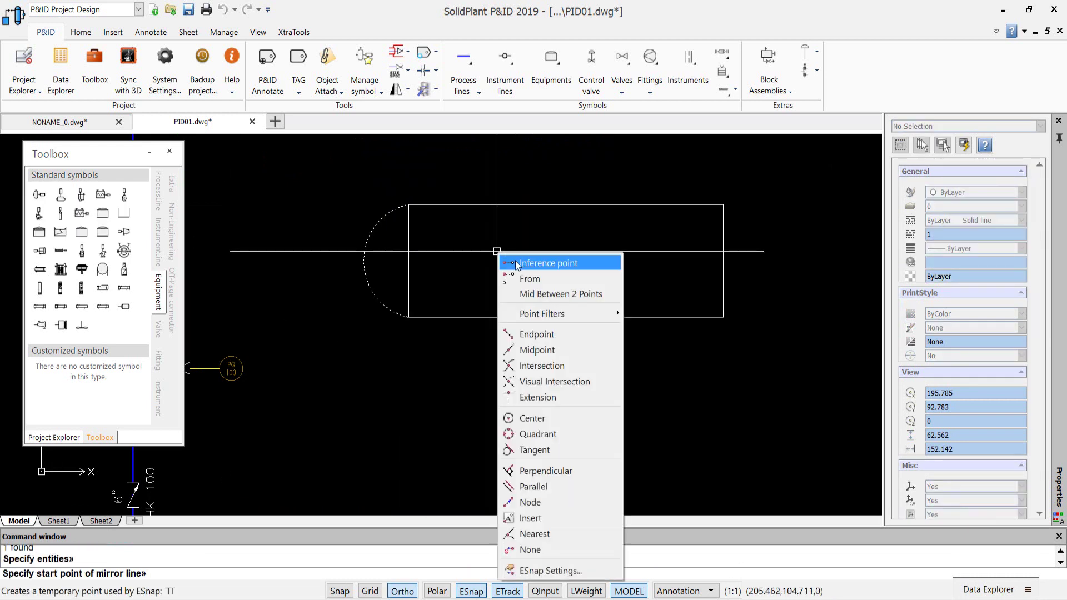
{"action": "left_click", "coordinate": [547, 348]}
{"action": "left_click", "coordinate": [566, 204]}
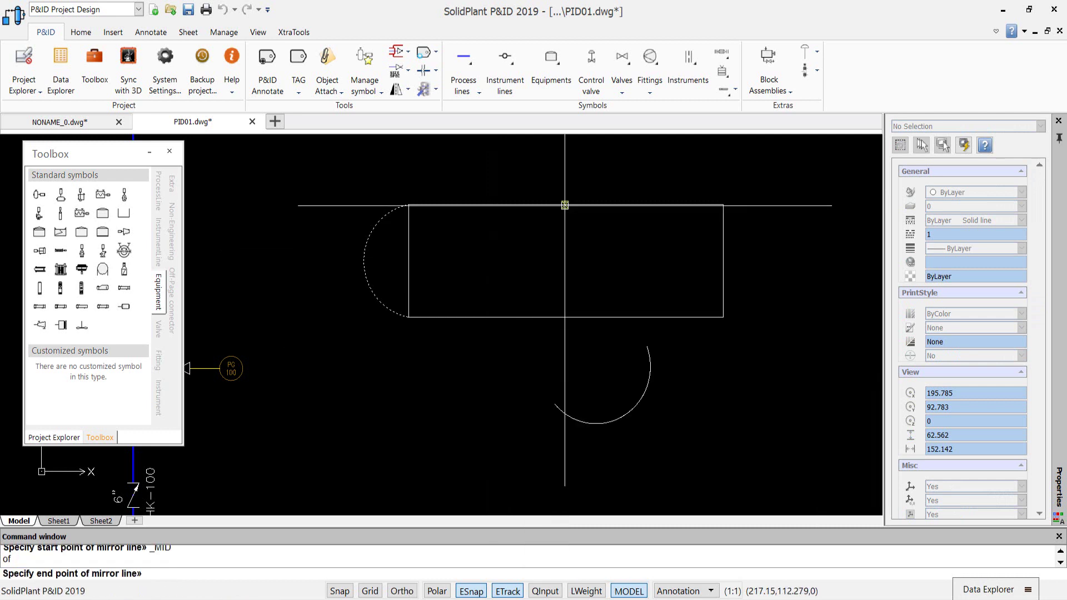
{"action": "key", "text": "F8"}
{"action": "left_click", "coordinate": [581, 364]}
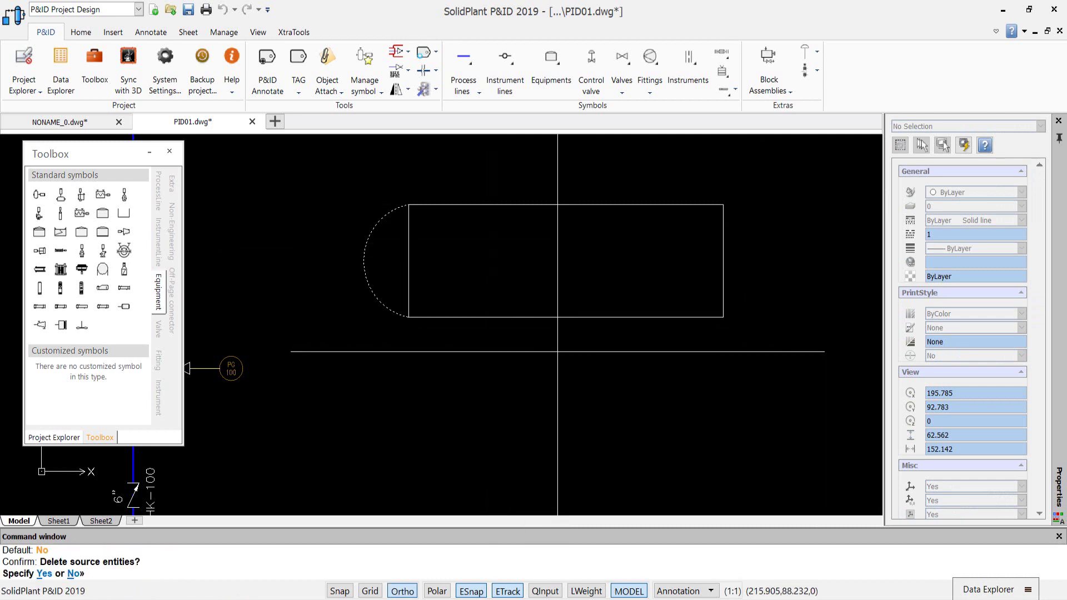
{"action": "key", "text": "Return"}
{"action": "middle_click_drag", "start_coordinate": [638, 369], "coordinate": [612, 372]}
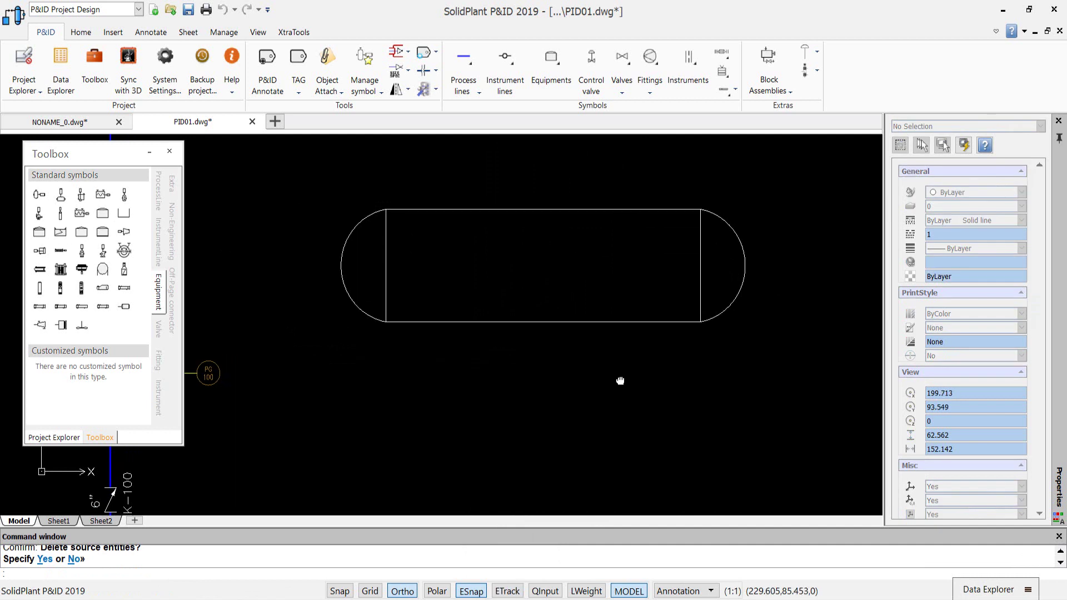
{"action": "scroll", "coordinate": [555, 305], "scroll_direction": "up", "scroll_amount": 1}
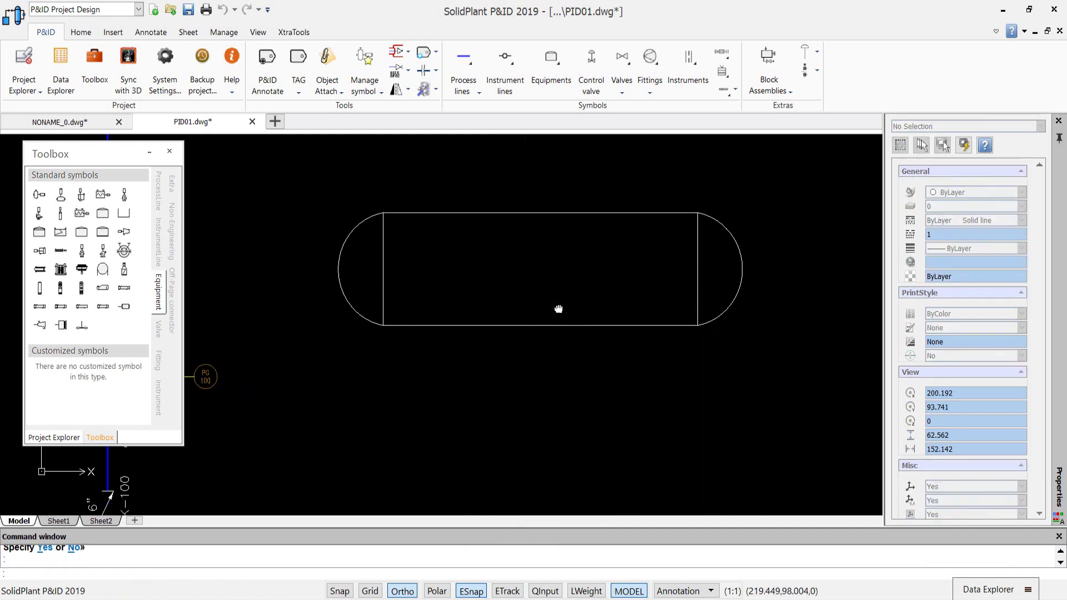
{"action": "scroll", "coordinate": [493, 305], "scroll_direction": "down", "scroll_amount": 1}
{"action": "scroll", "coordinate": [515, 290], "scroll_direction": "down", "scroll_amount": 1}
{"action": "scroll", "coordinate": [516, 292], "scroll_direction": "down", "scroll_amount": 2}
Define block VH001 with its base point at the bottom line's midpoint.
{"action": "scroll", "coordinate": [516, 293], "scroll_direction": "down", "scroll_amount": 1}
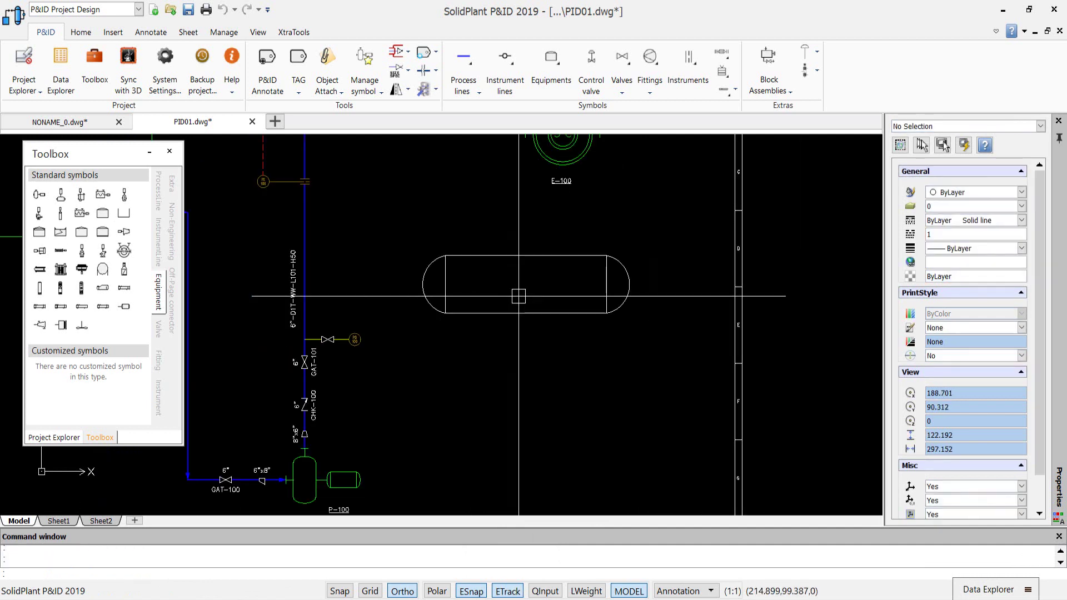
{"action": "scroll", "coordinate": [519, 296], "scroll_direction": "up", "scroll_amount": 1}
{"action": "type", "text": "B"}
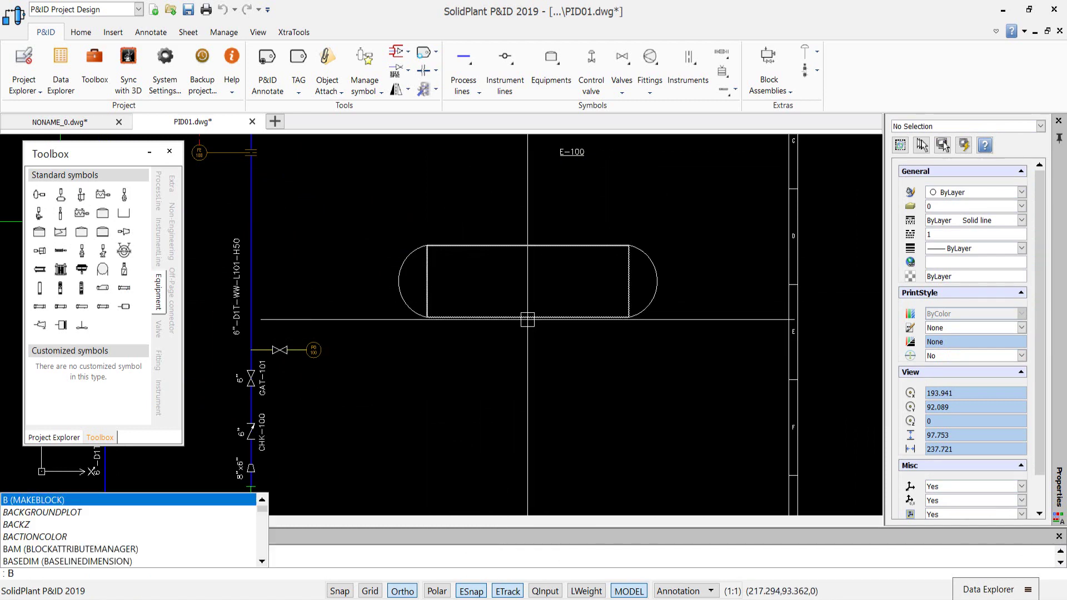
{"action": "key", "text": "Return"}
{"action": "type", "text": "VH001"}
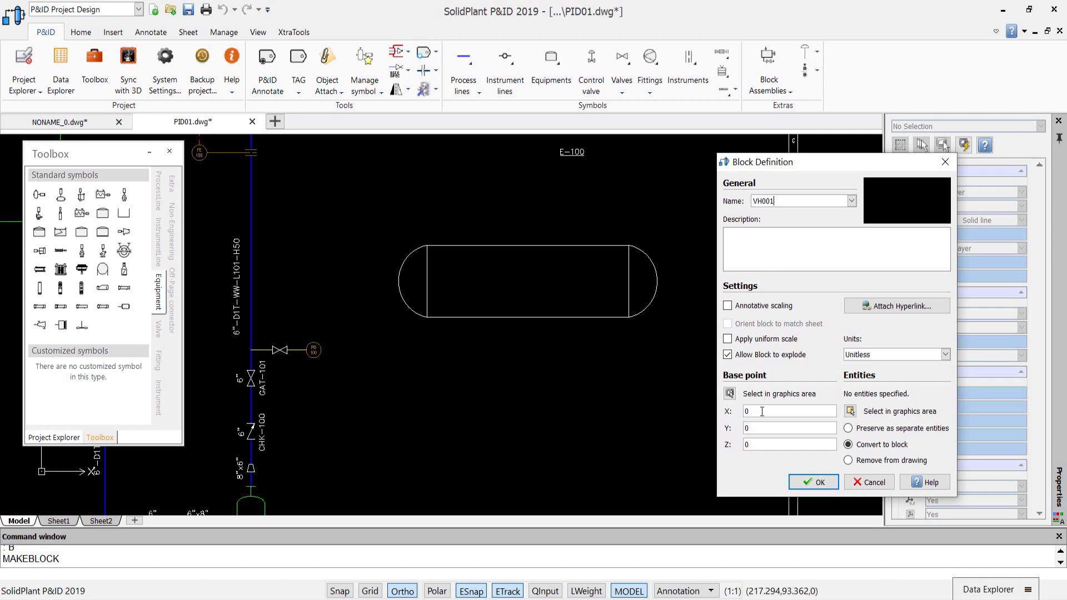
{"action": "left_click", "coordinate": [730, 393]}
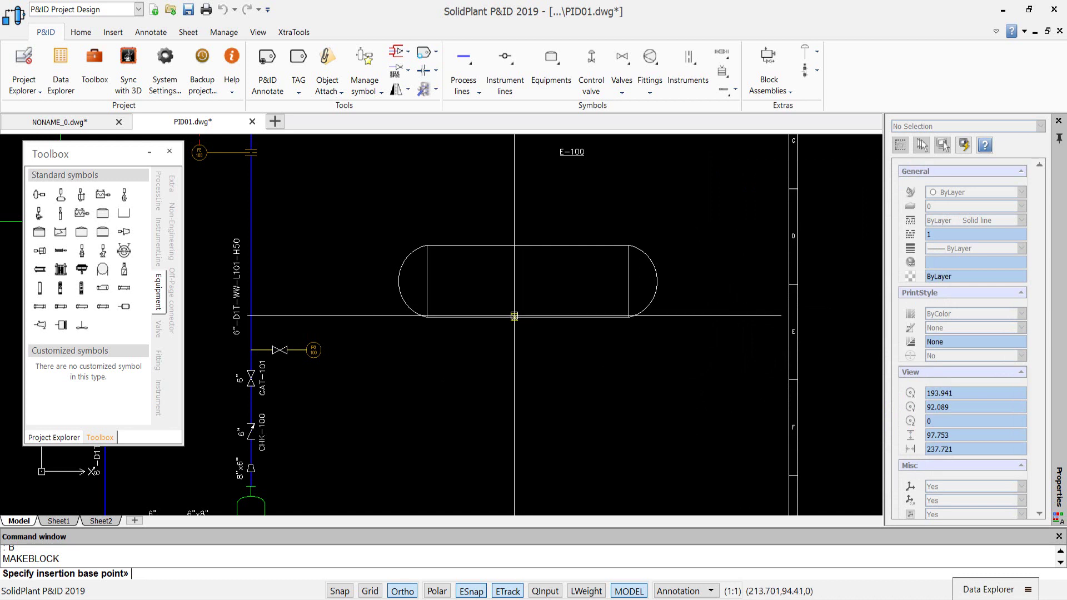
{"action": "right_click", "coordinate": [514, 317], "text": "shift"}
{"action": "left_click", "coordinate": [565, 107]}
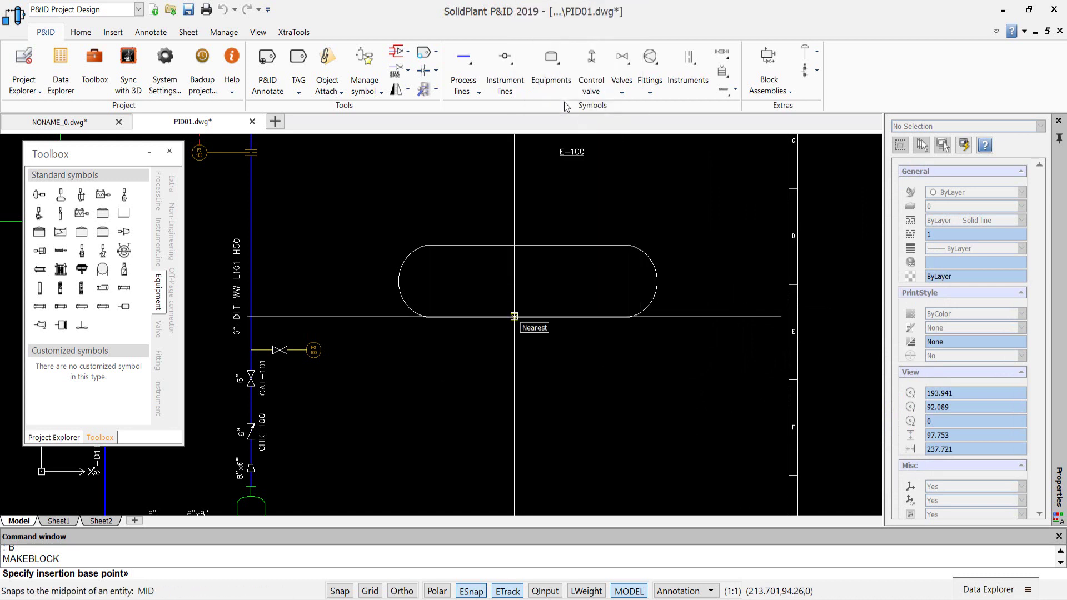
{"action": "left_click", "coordinate": [528, 316]}
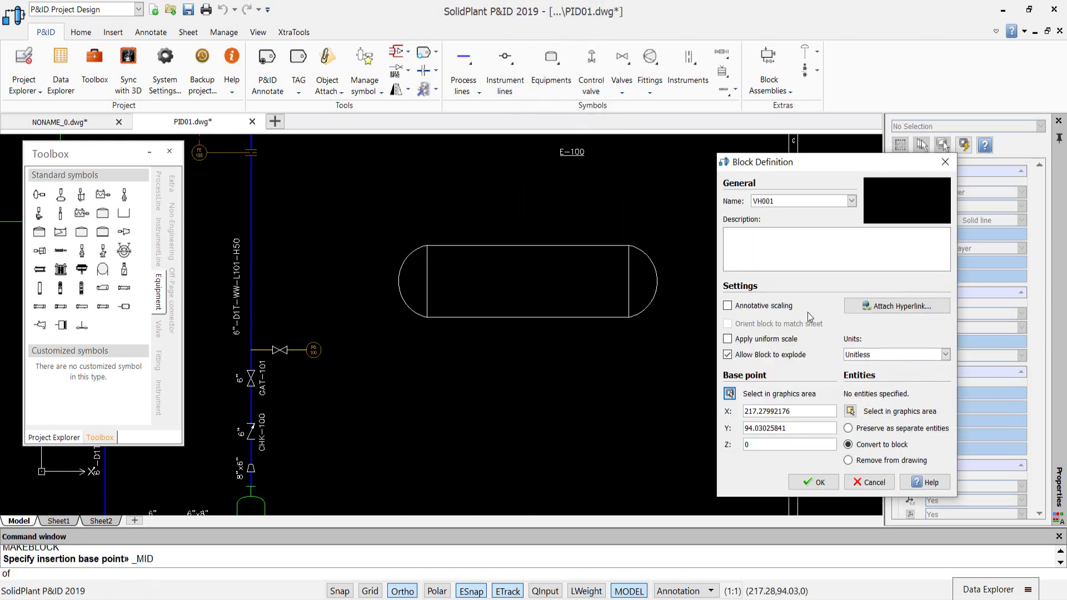
Window-select the three vessel entities and create the VH001 block.
{"action": "left_click", "coordinate": [851, 414]}
{"action": "left_click", "coordinate": [387, 215]}
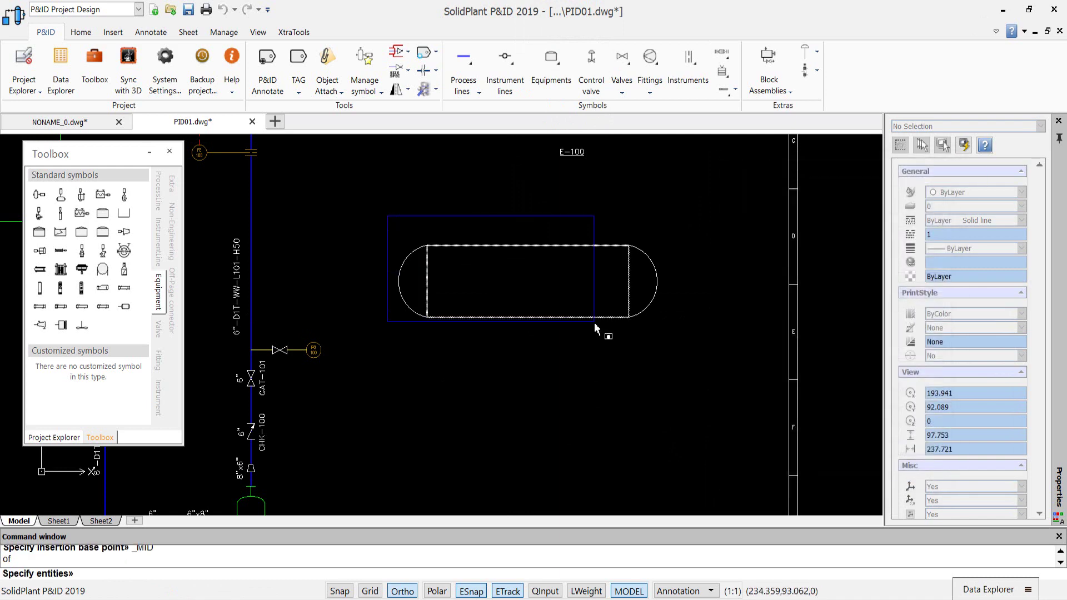
{"action": "left_click", "coordinate": [690, 340]}
{"action": "key", "text": "Return"}
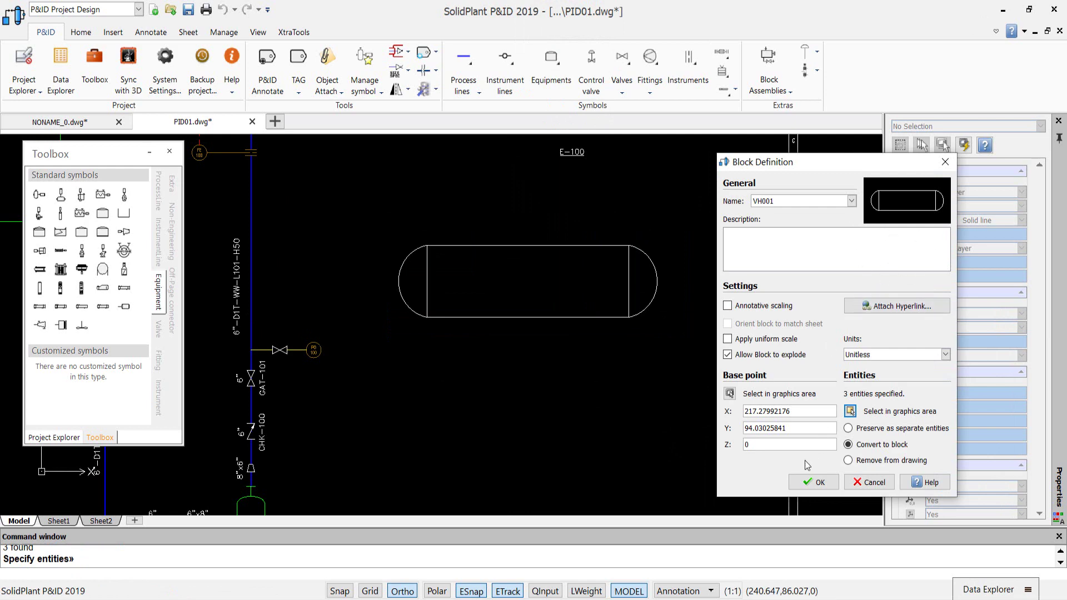
{"action": "left_click", "coordinate": [814, 482]}
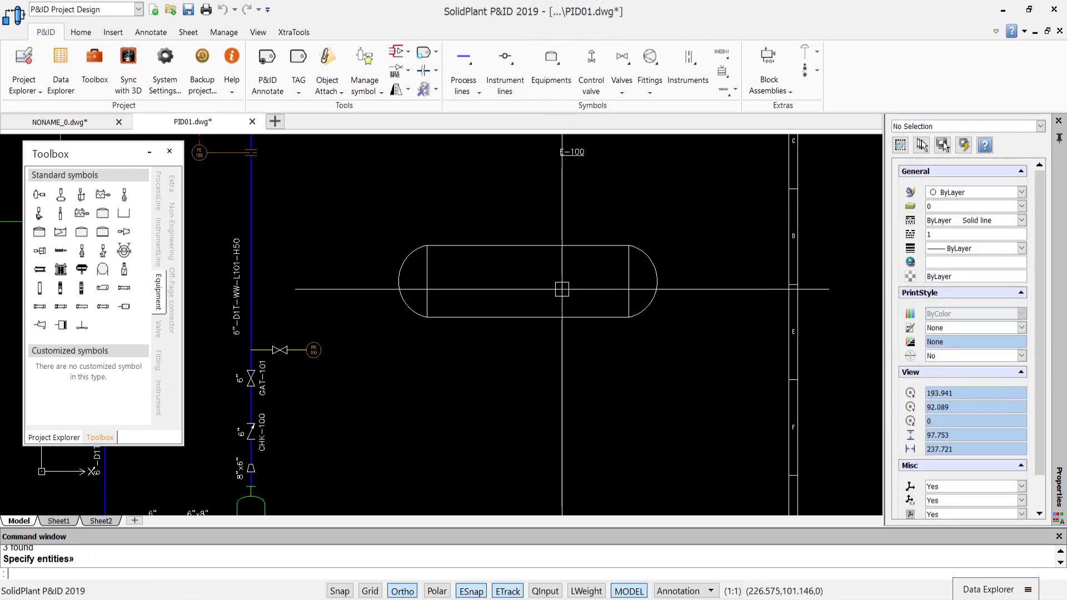
{"action": "left_click", "coordinate": [545, 245]}
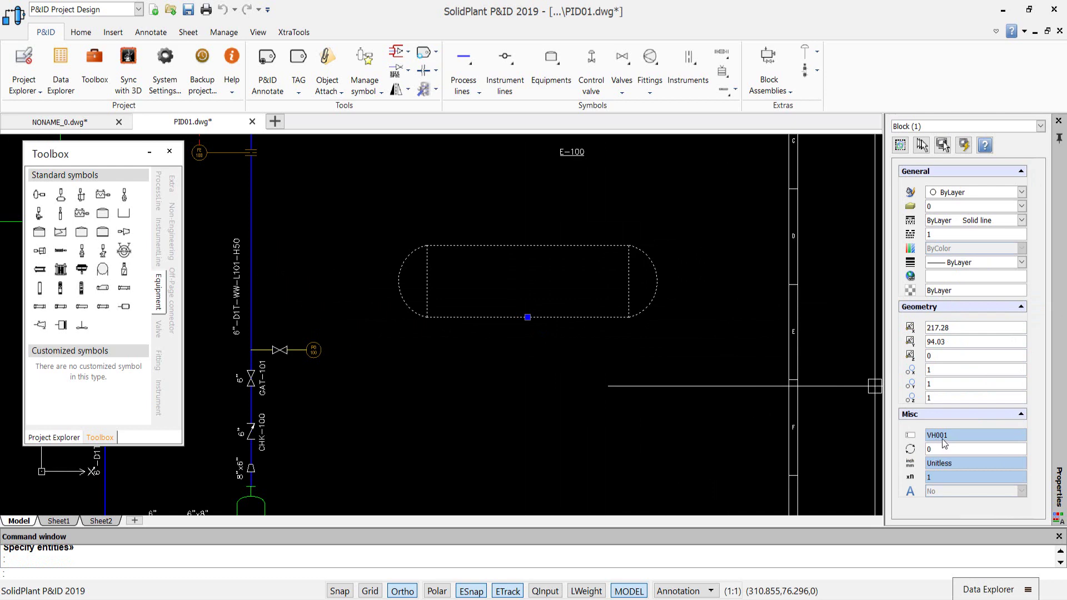
Deselect the vessel and start Manage symbol > New symbol from the P&ID ribbon.
{"action": "key", "text": "Escape"}
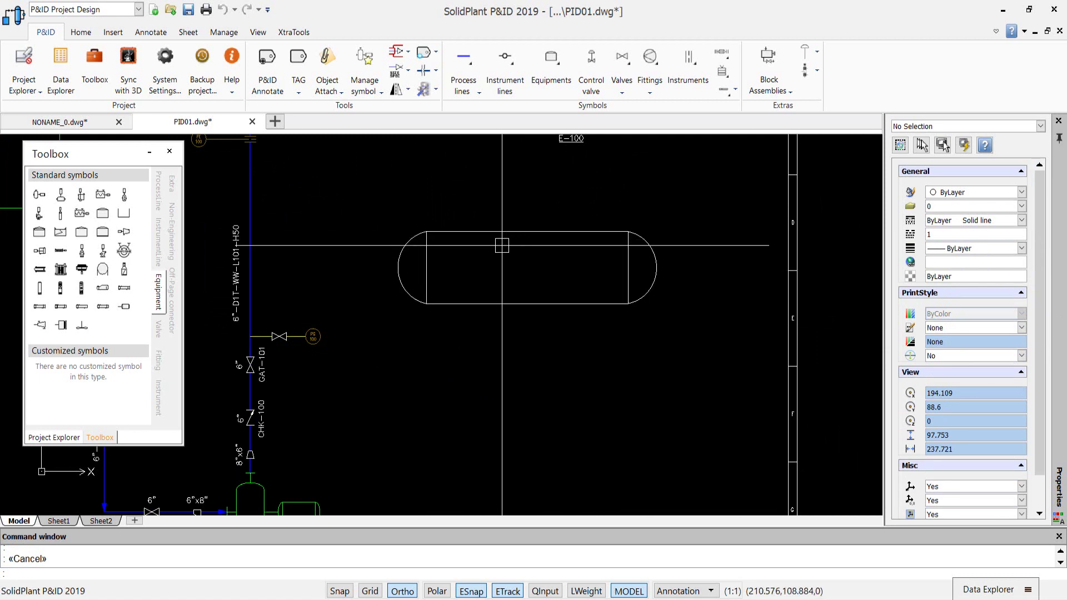
{"action": "left_click", "coordinate": [367, 96]}
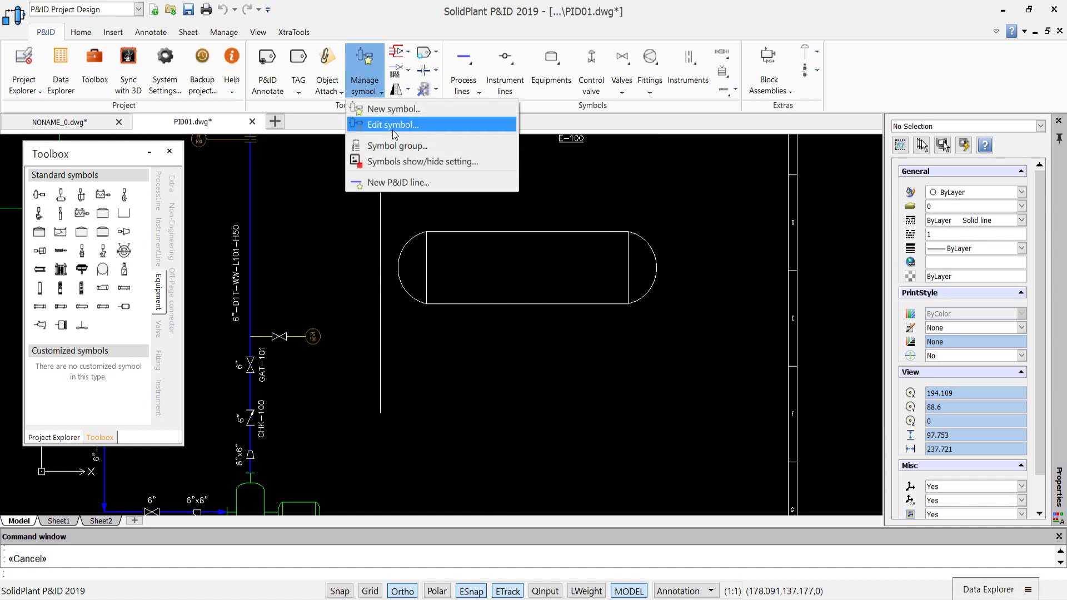
{"action": "left_click", "coordinate": [437, 112]}
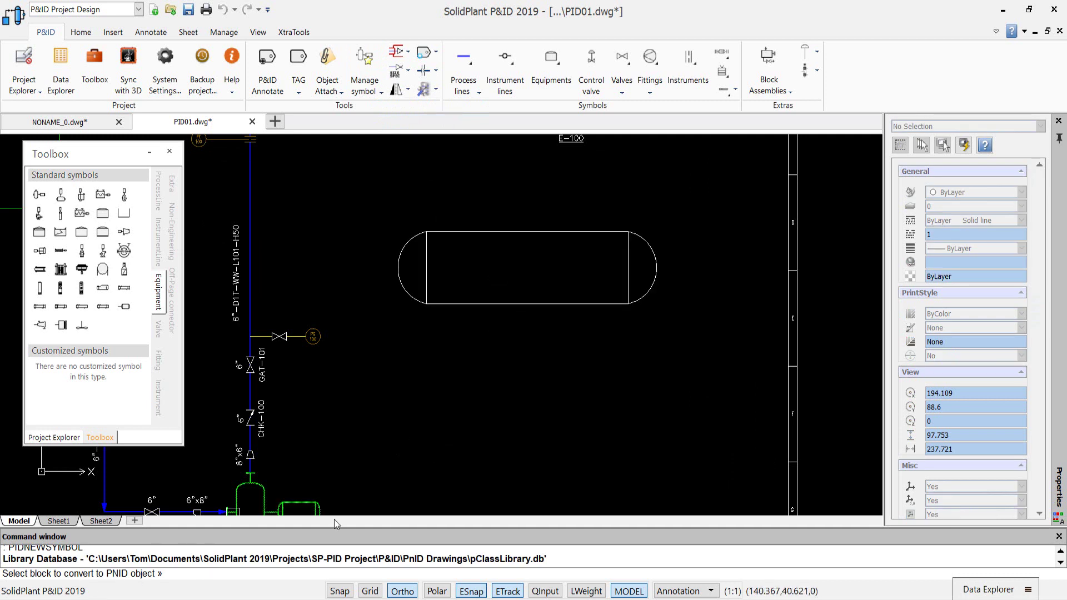
Classify the VH001 block as Equipment > DRUM with class name VESSEL HORIZONTAL - TYPE 1.
{"action": "left_click", "coordinate": [496, 235]}
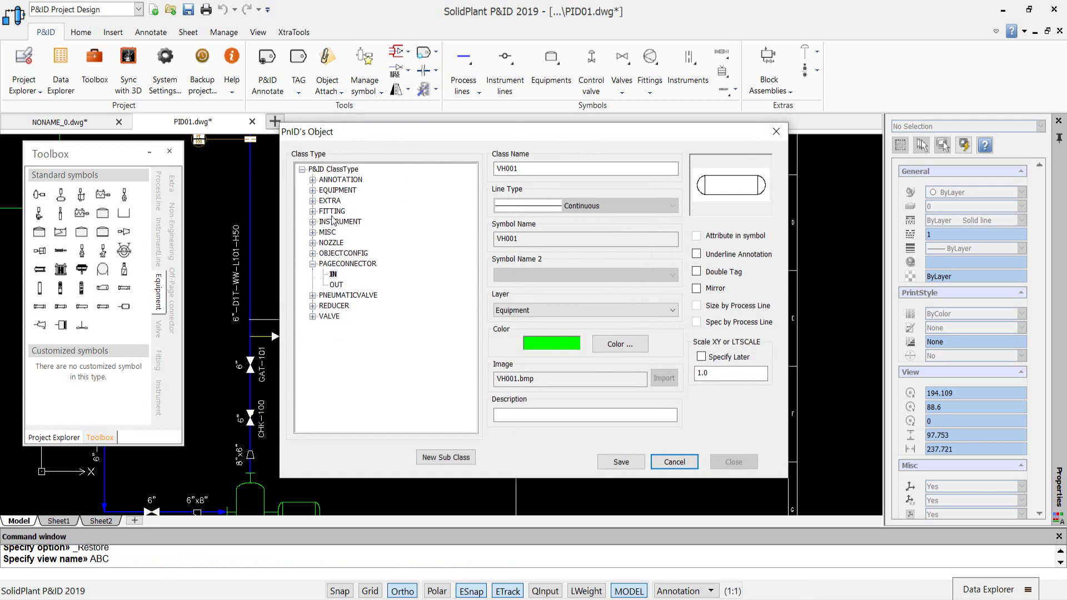
{"action": "left_click", "coordinate": [313, 190]}
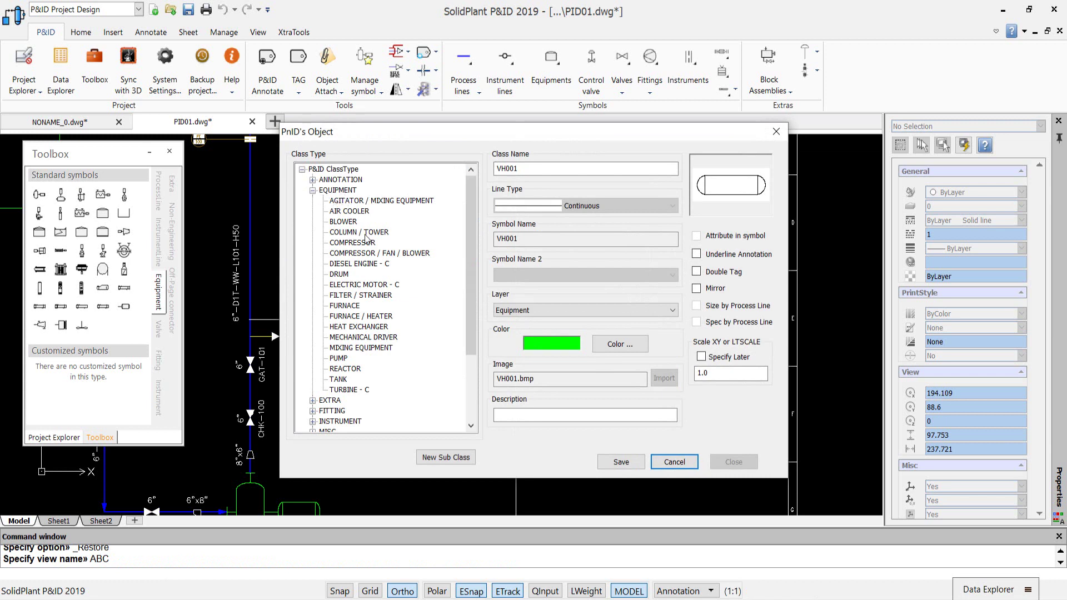
{"action": "left_click", "coordinate": [333, 191]}
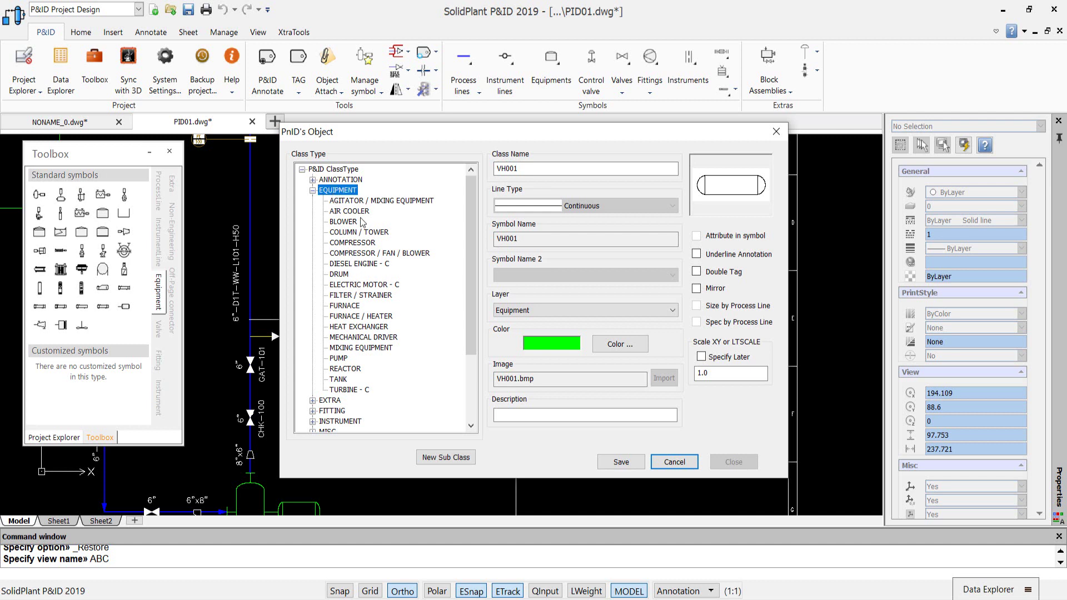
{"action": "left_click", "coordinate": [342, 275]}
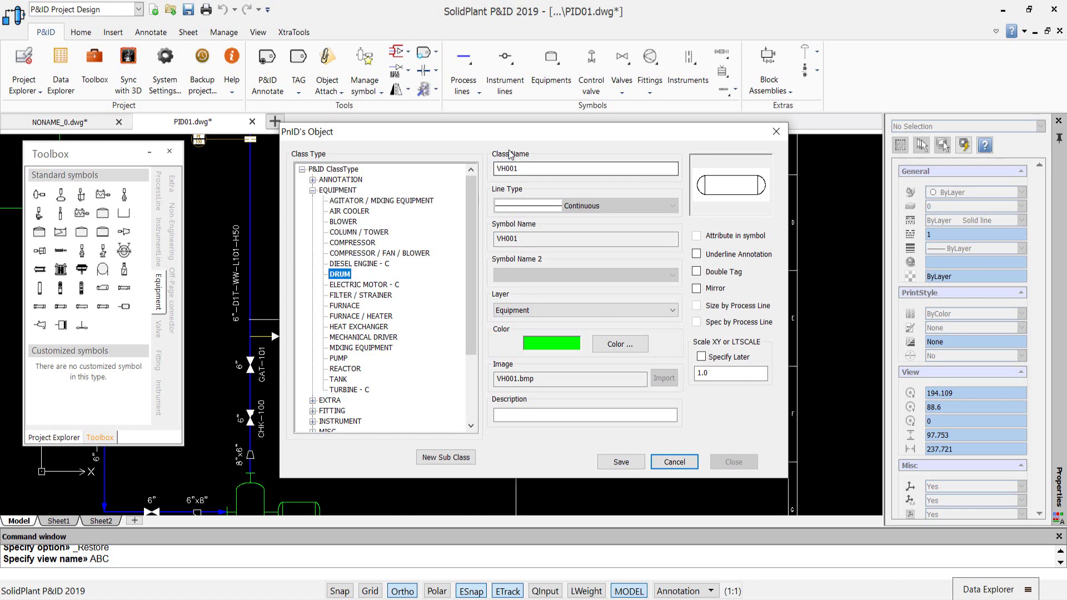
{"action": "left_click_drag", "start_coordinate": [508, 132], "coordinate": [391, 163]}
{"action": "left_click", "coordinate": [425, 203]}
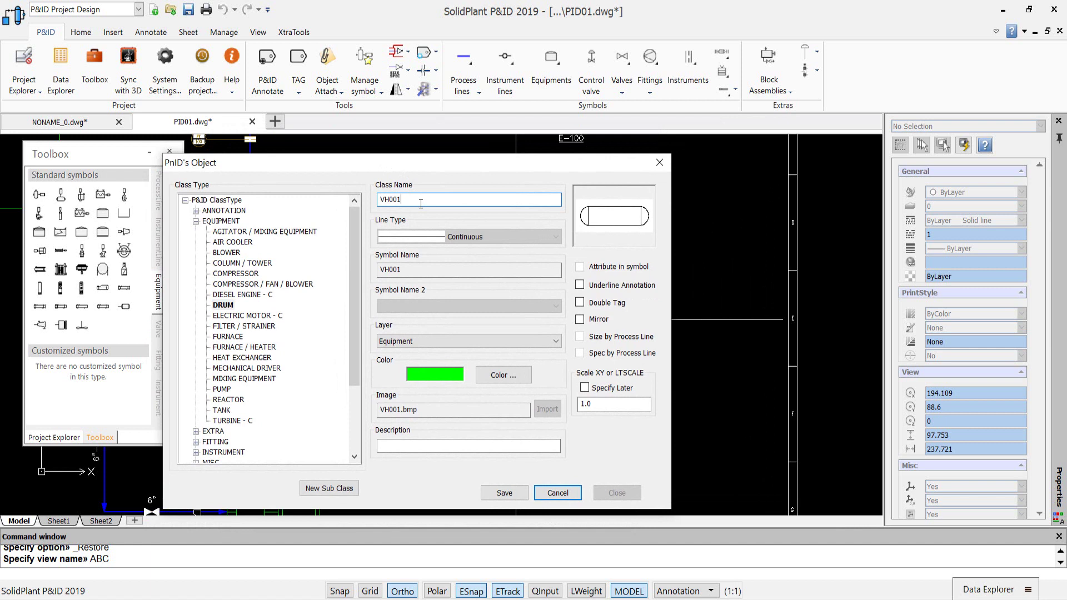
{"action": "left_click_drag", "start_coordinate": [420, 203], "coordinate": [344, 203]}
{"action": "type", "text": "VE"}
{"action": "type", "text": "SSEL HORIZONTAL - TYPE"}
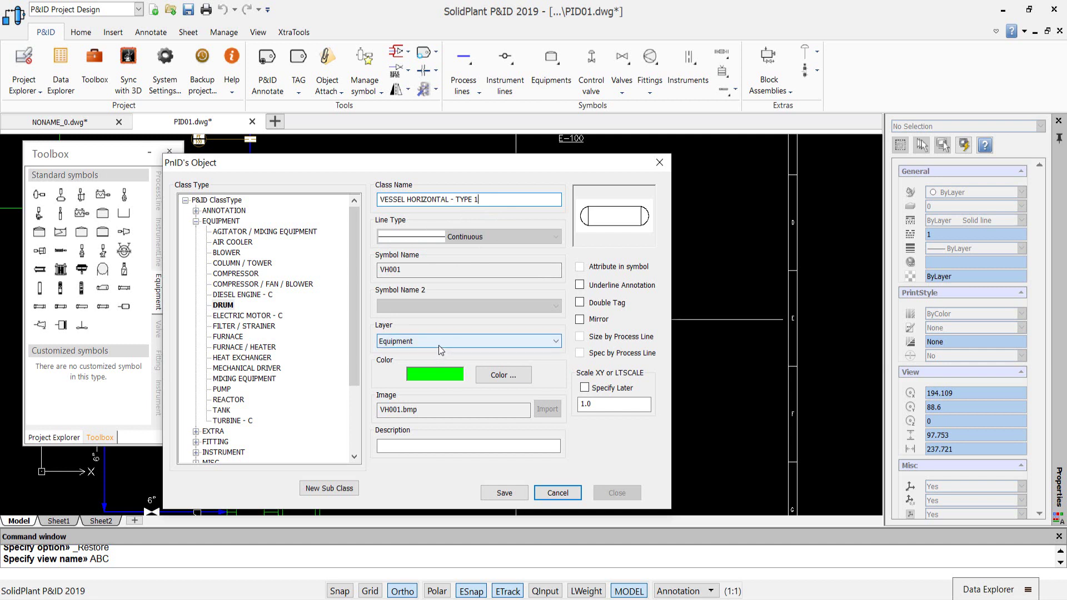
Keep layer Equipment and colour green, and paste the class name as the description.
{"action": "left_click", "coordinate": [509, 343]}
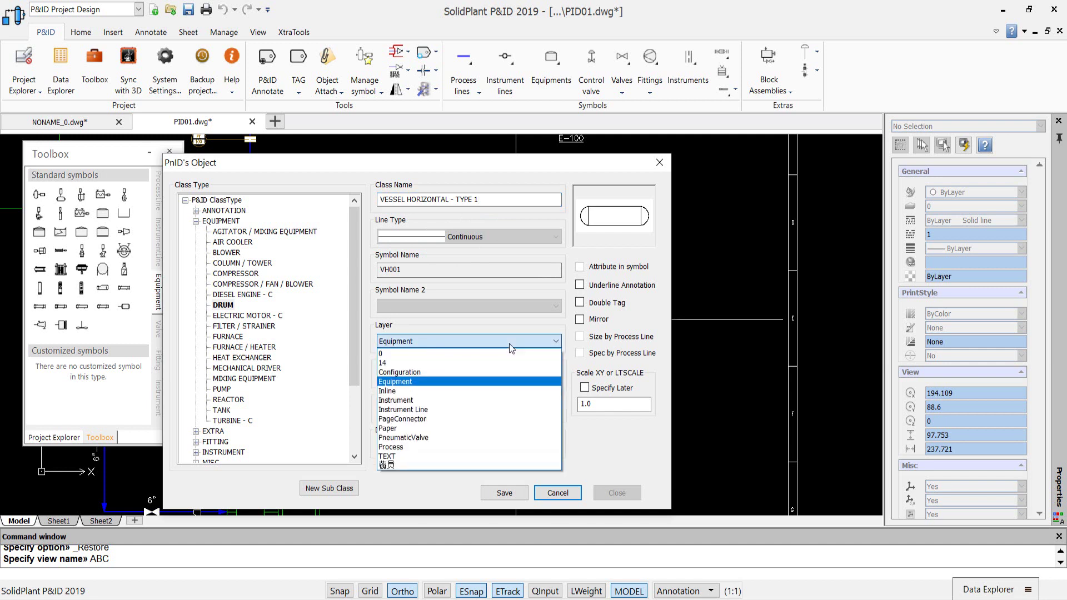
{"action": "left_click", "coordinate": [509, 343]}
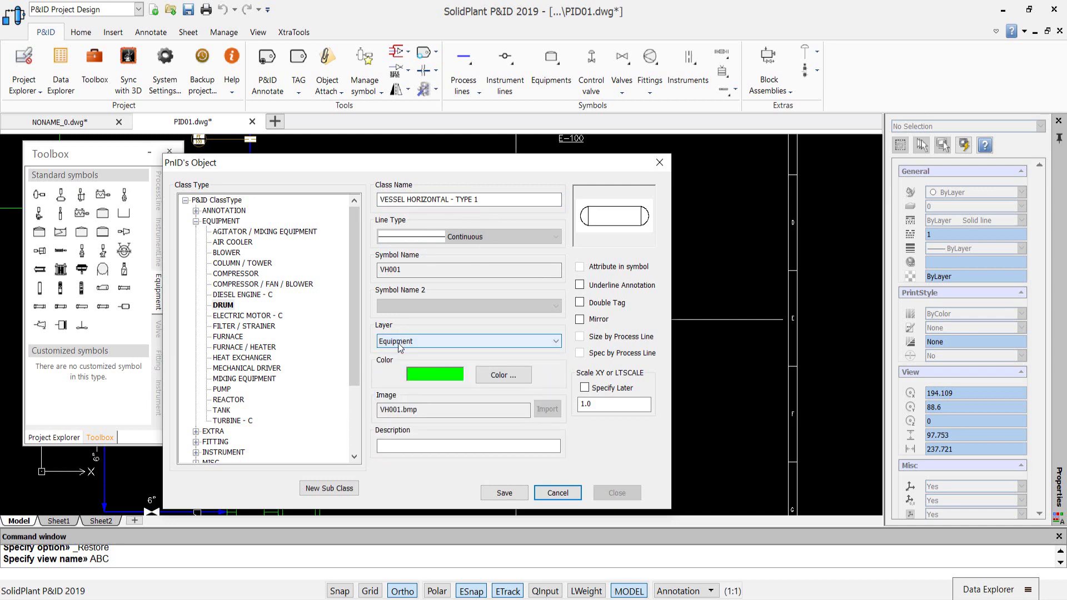
{"action": "left_click", "coordinate": [500, 375]}
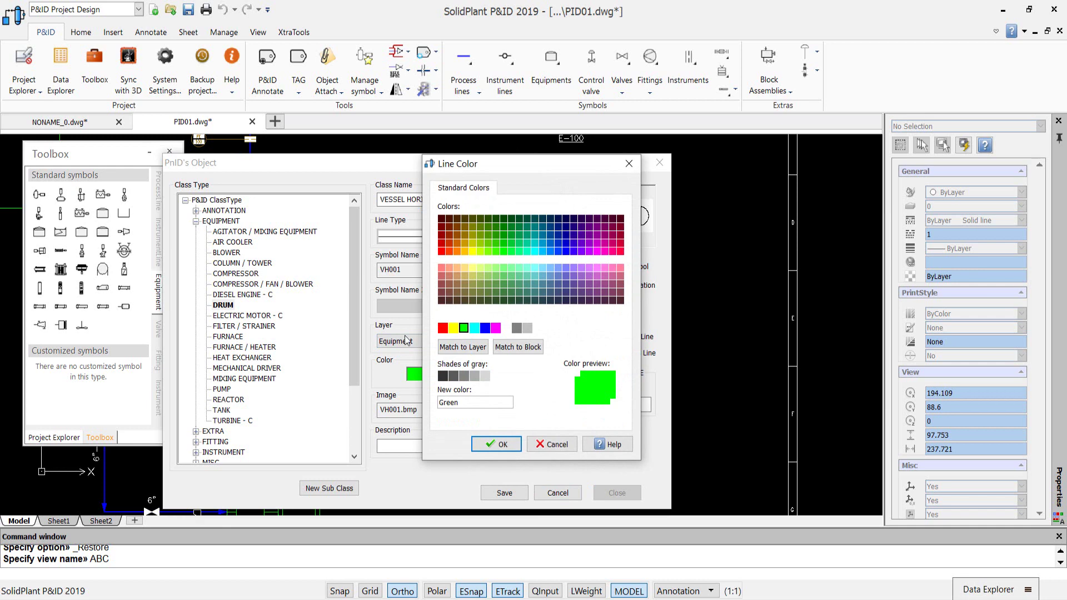
{"action": "left_click", "coordinate": [556, 444]}
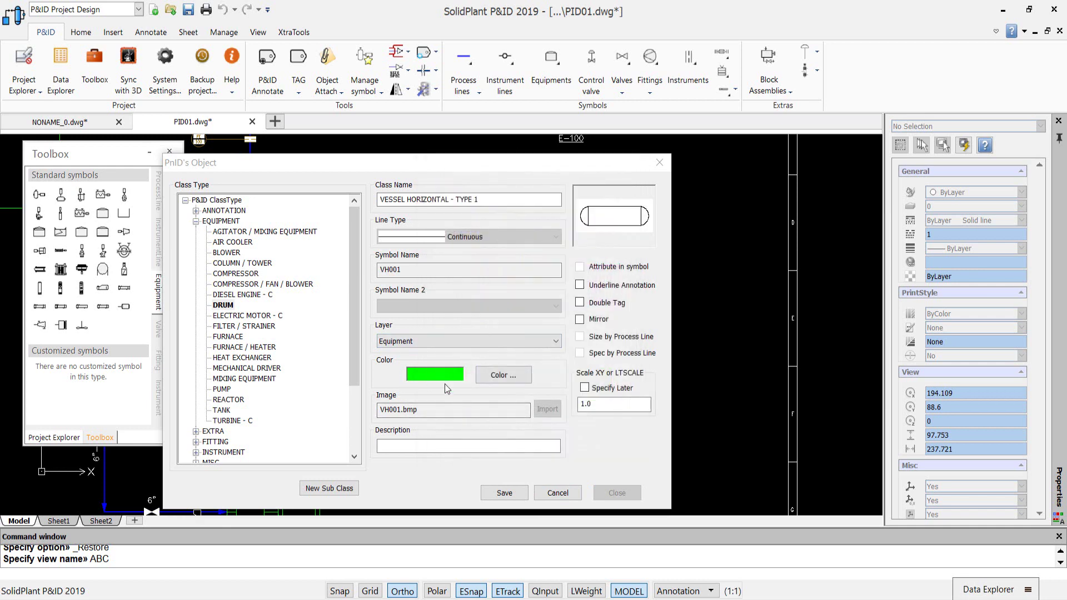
{"action": "left_click", "coordinate": [385, 200]}
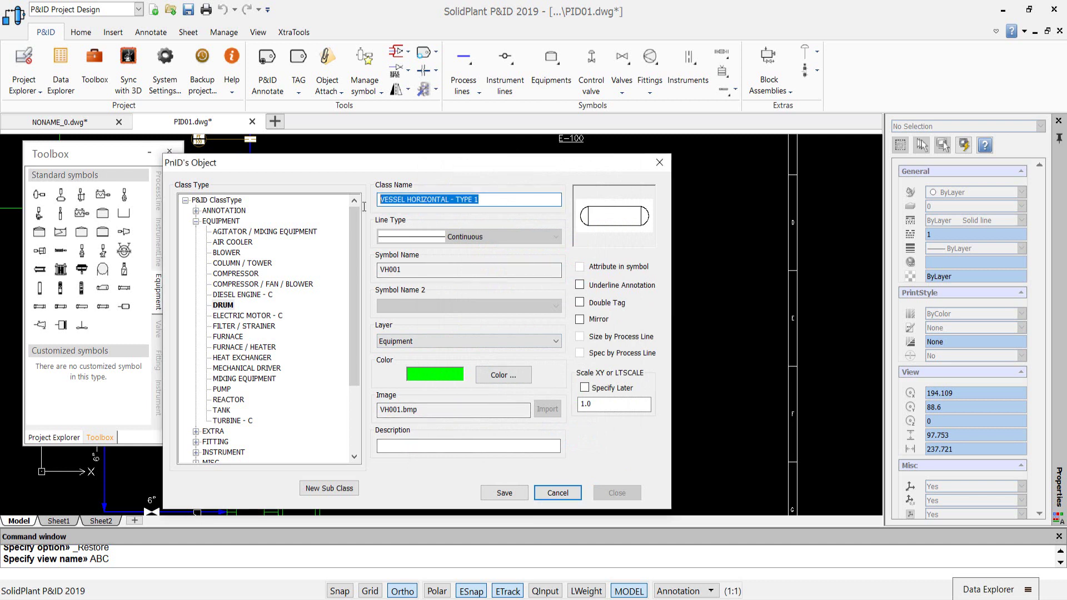
{"action": "left_click", "coordinate": [419, 450]}
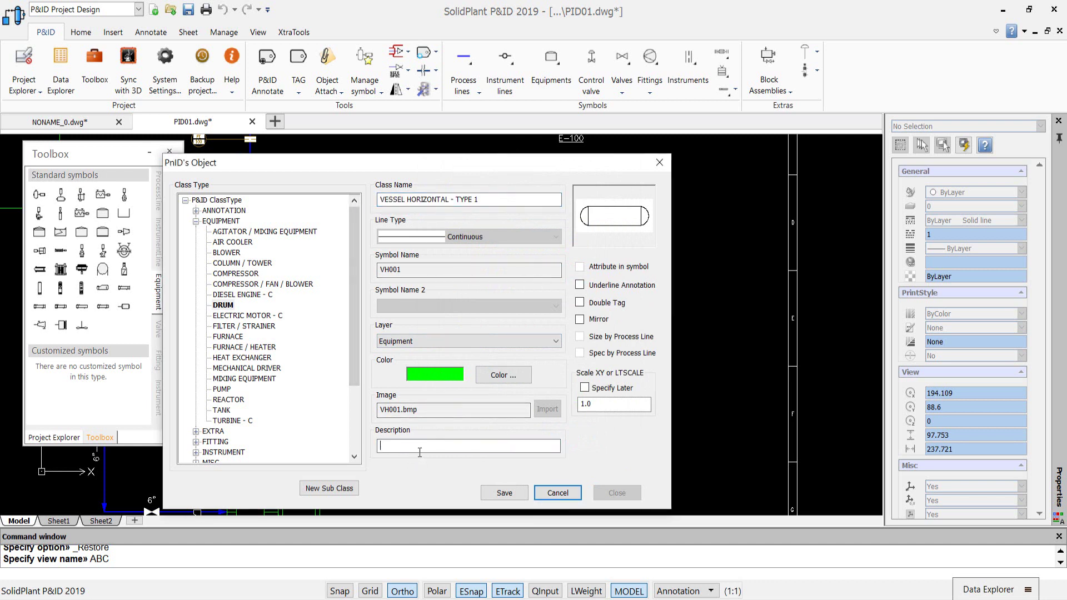
{"action": "type", "text": "VESSEL HORIZONTAL - TYPE 1"}
Set scale to Specify Later, reselect DRUM and save the class to the library.
{"action": "left_click", "coordinate": [585, 388]}
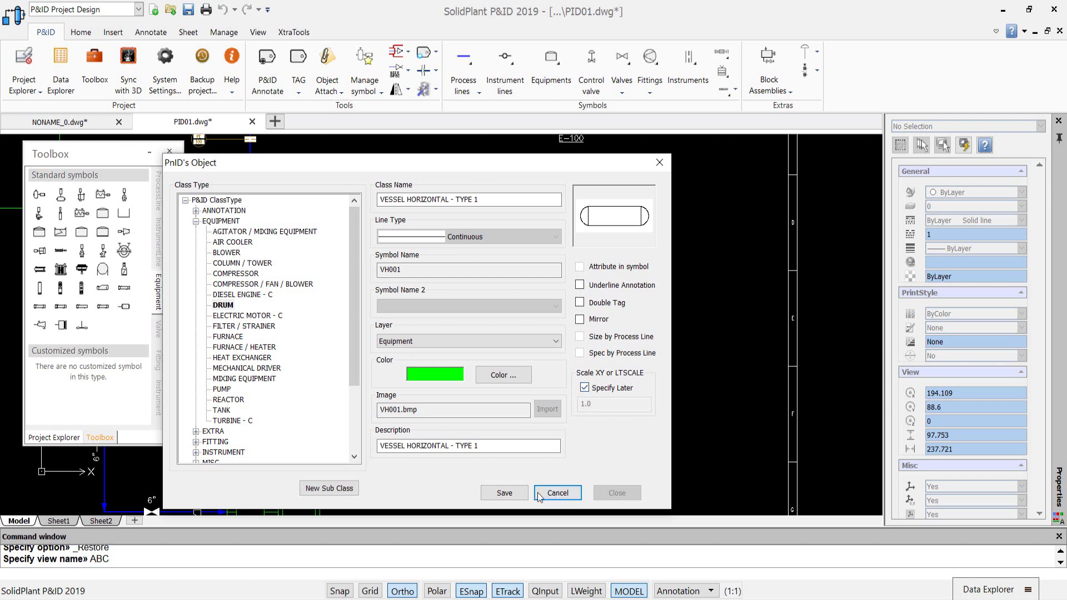
{"action": "left_click", "coordinate": [224, 309]}
{"action": "left_click", "coordinate": [499, 492]}
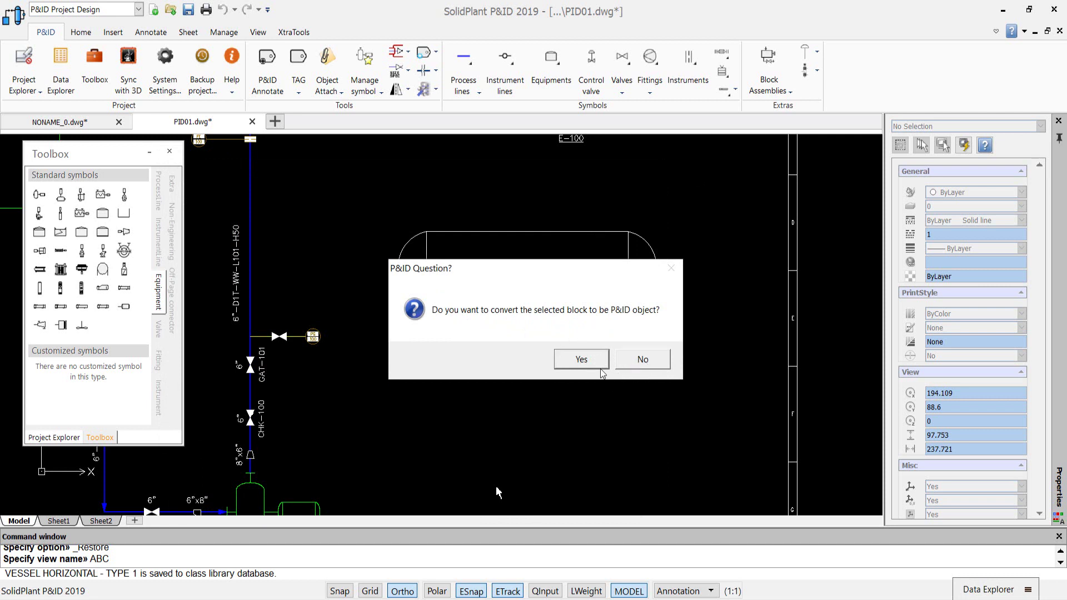
Confirm converting the vessel block and refresh the drawing with REBUILD.
{"action": "left_click", "coordinate": [575, 362]}
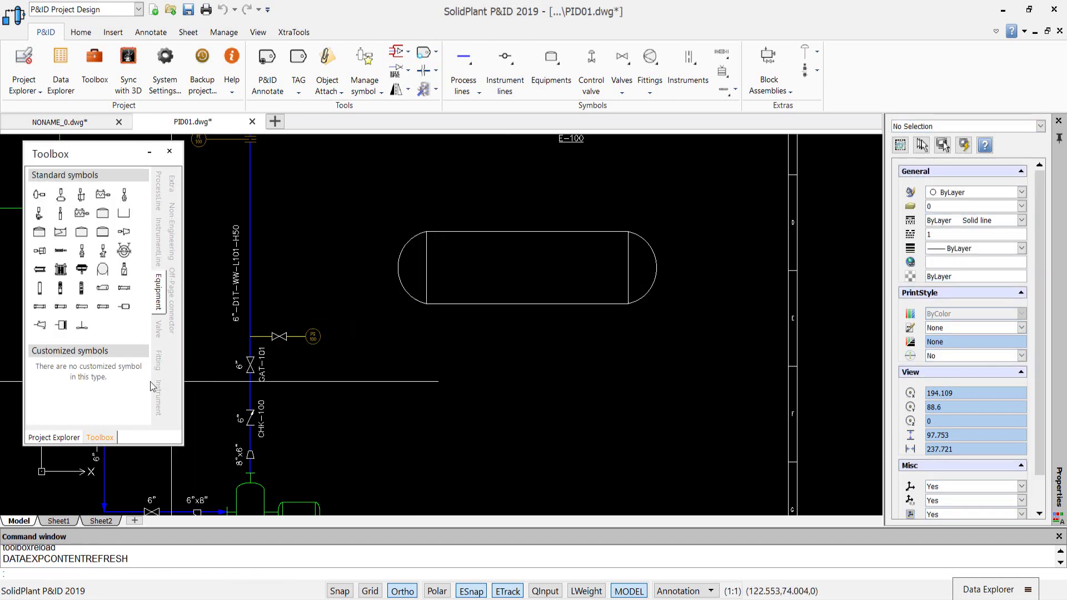
{"action": "type", "text": "REBUILD"}
{"action": "key", "text": "Return"}
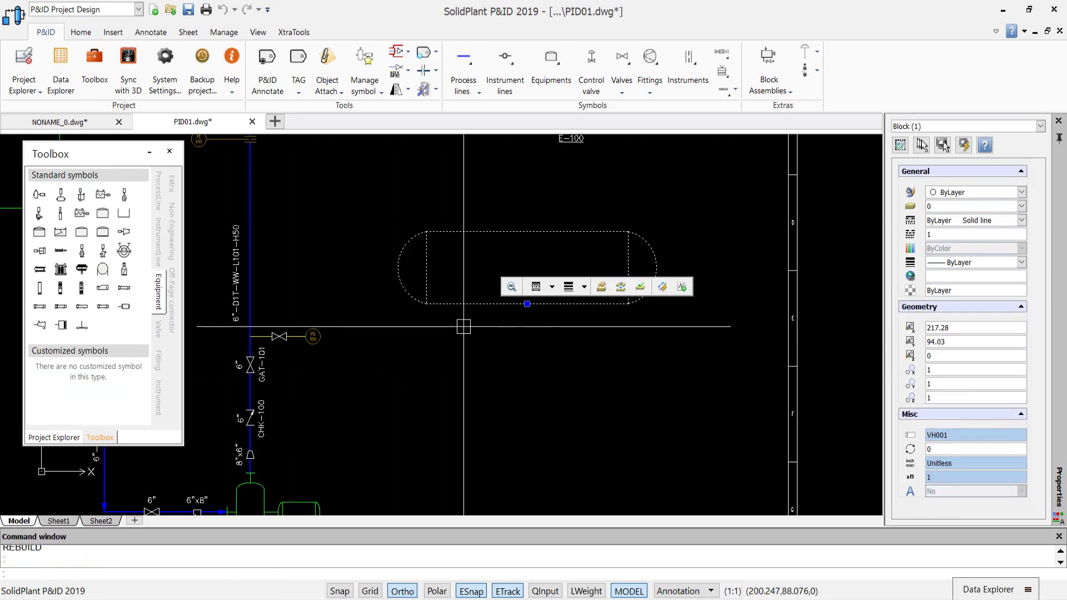
{"action": "key", "text": "Escape"}
{"action": "key", "text": "Escape"}
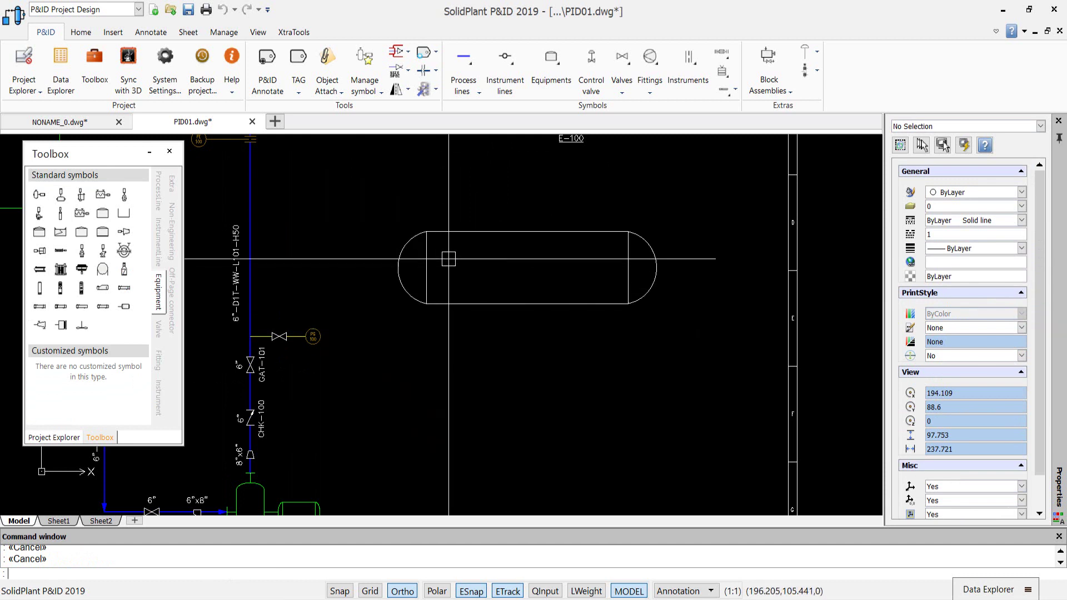
Erase the hand-drawn vessel outline with the E command.
{"action": "type", "text": "e"}
{"action": "key", "text": "Return"}
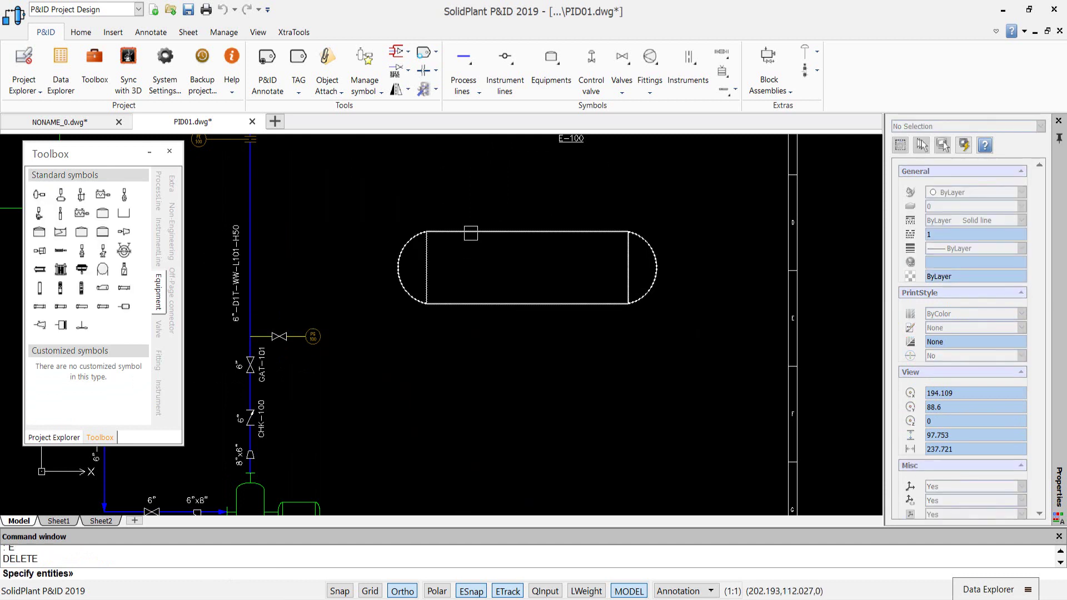
{"action": "left_click", "coordinate": [469, 232]}
{"action": "key", "text": "Return"}
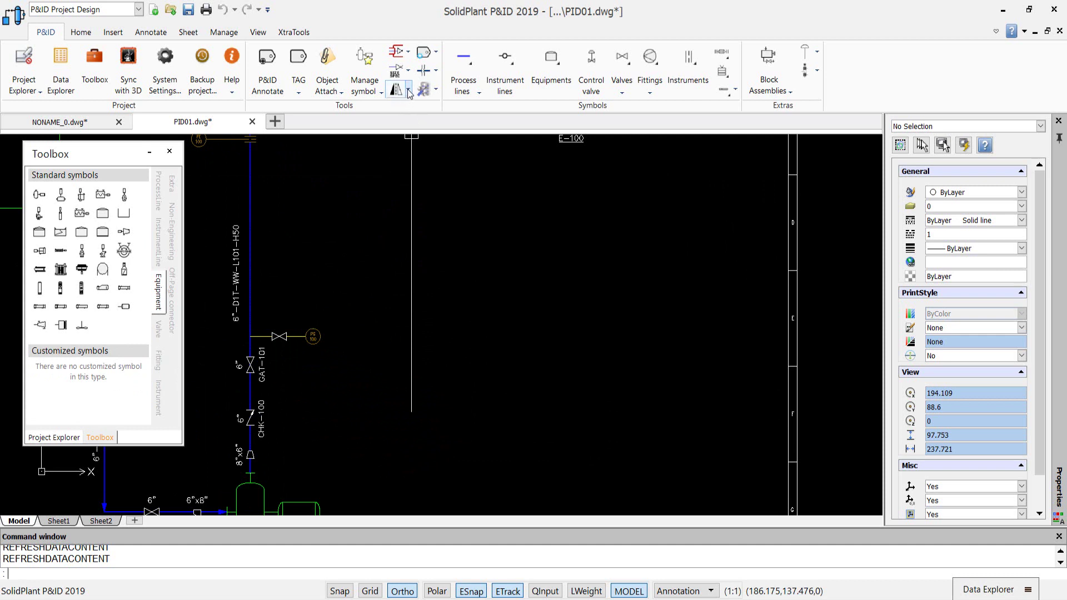
Enable VESSEL HORIZONTAL - TYPE 1 in Symbols show/hide settings and save the Equipment setting.
{"action": "left_click", "coordinate": [375, 135]}
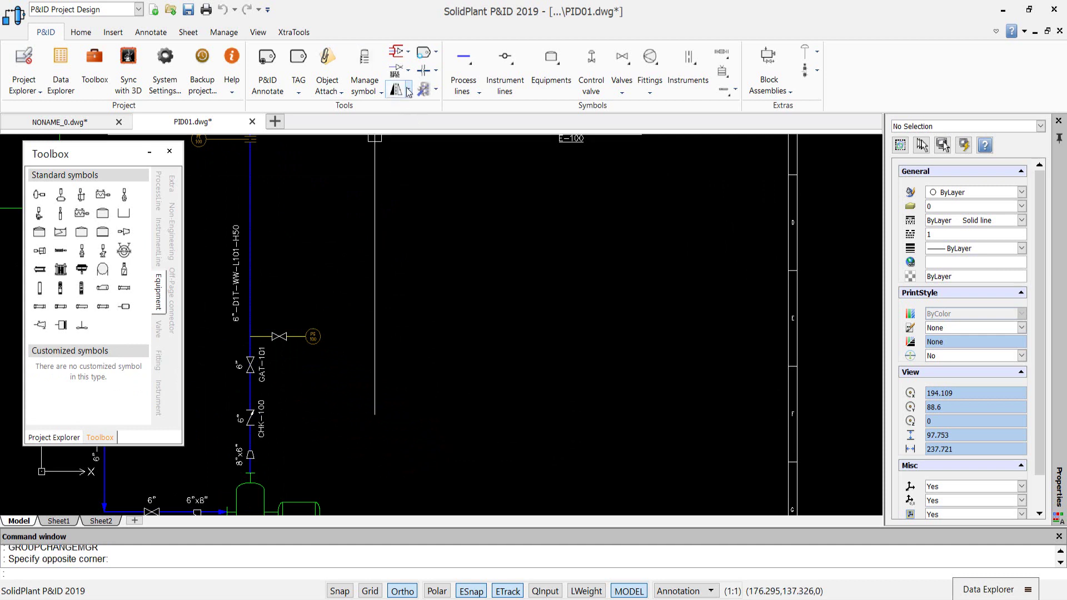
{"action": "left_click", "coordinate": [375, 92]}
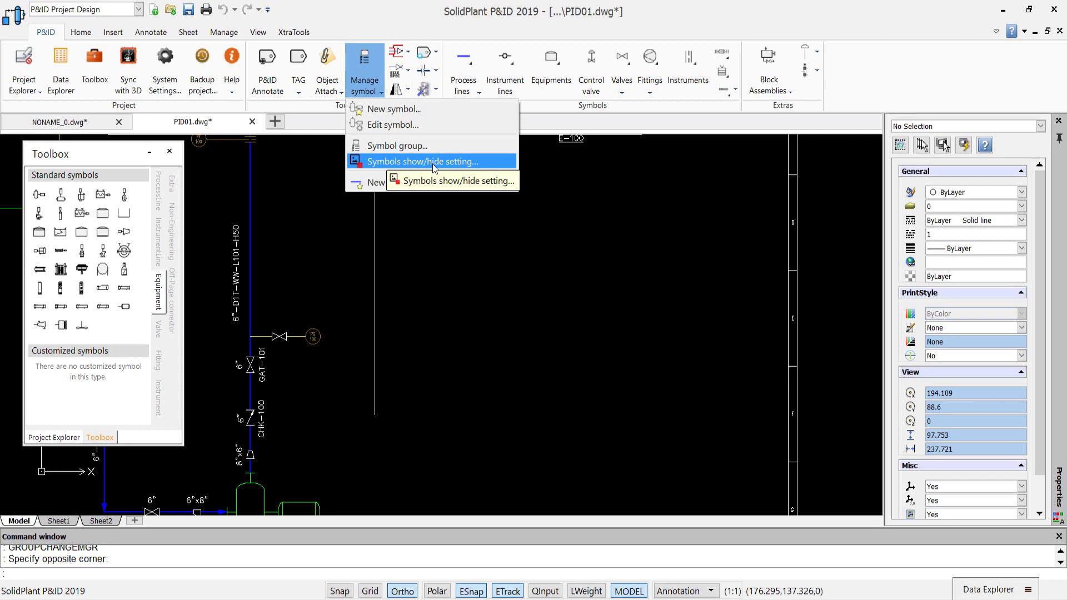
{"action": "left_click", "coordinate": [460, 167]}
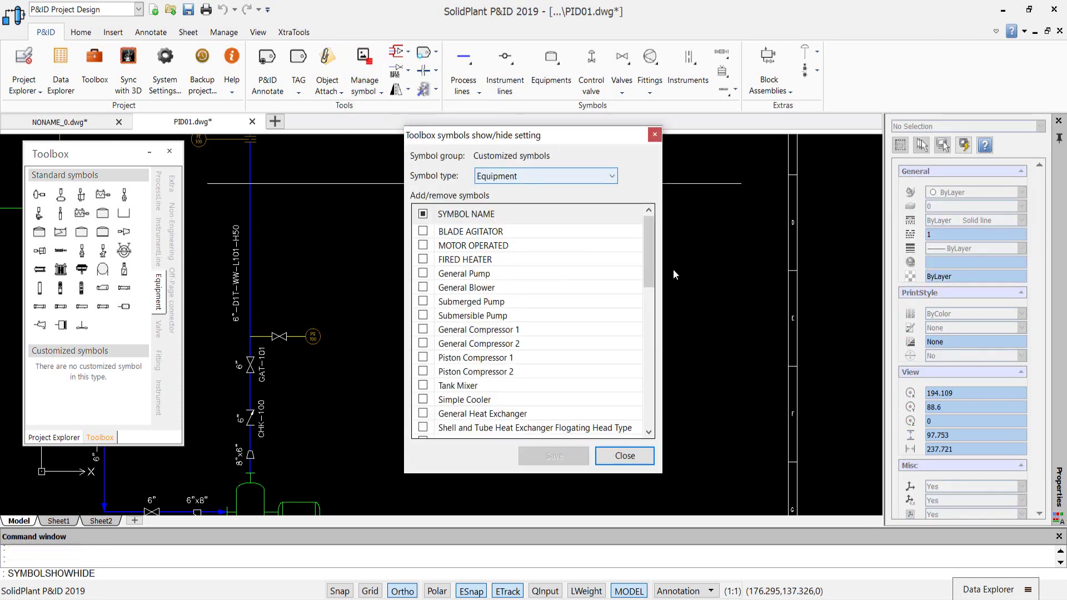
{"action": "left_click_drag", "start_coordinate": [649, 237], "coordinate": [451, 443]}
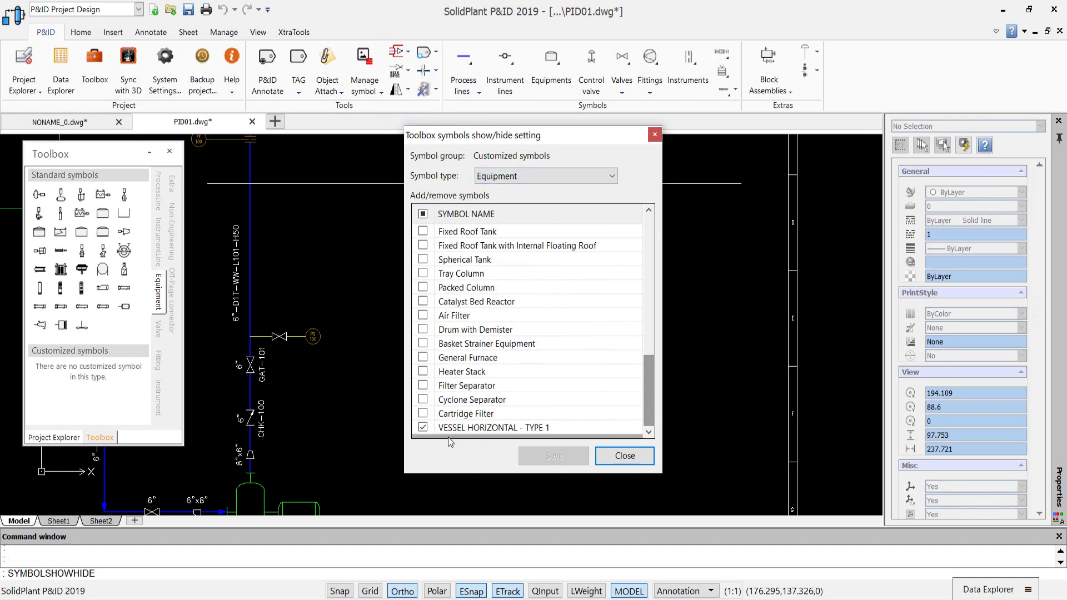
{"action": "left_click", "coordinate": [441, 429]}
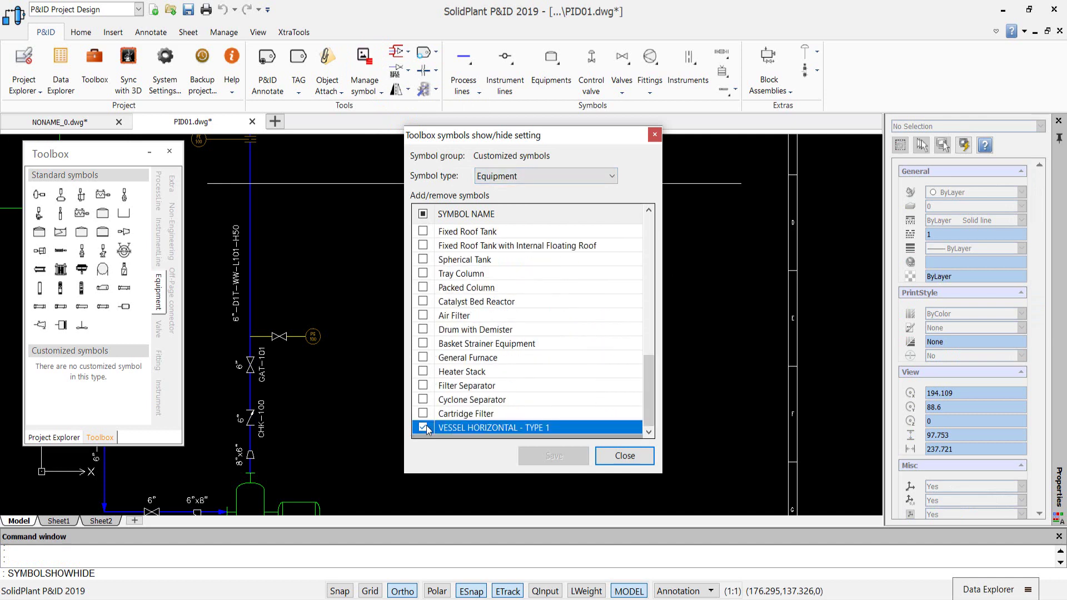
{"action": "left_click", "coordinate": [422, 429]}
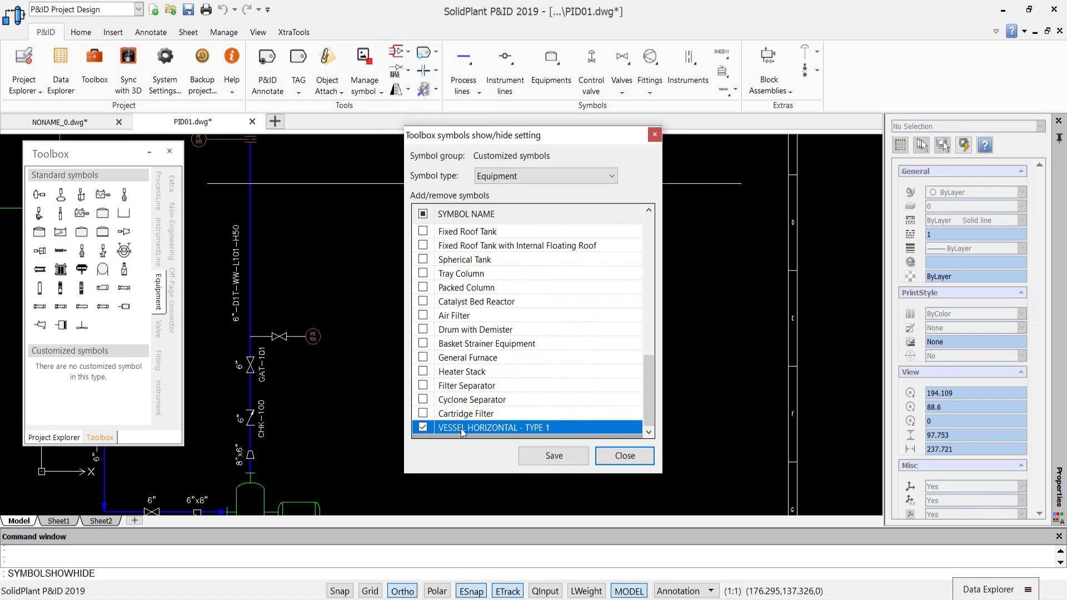
{"action": "left_click", "coordinate": [538, 455]}
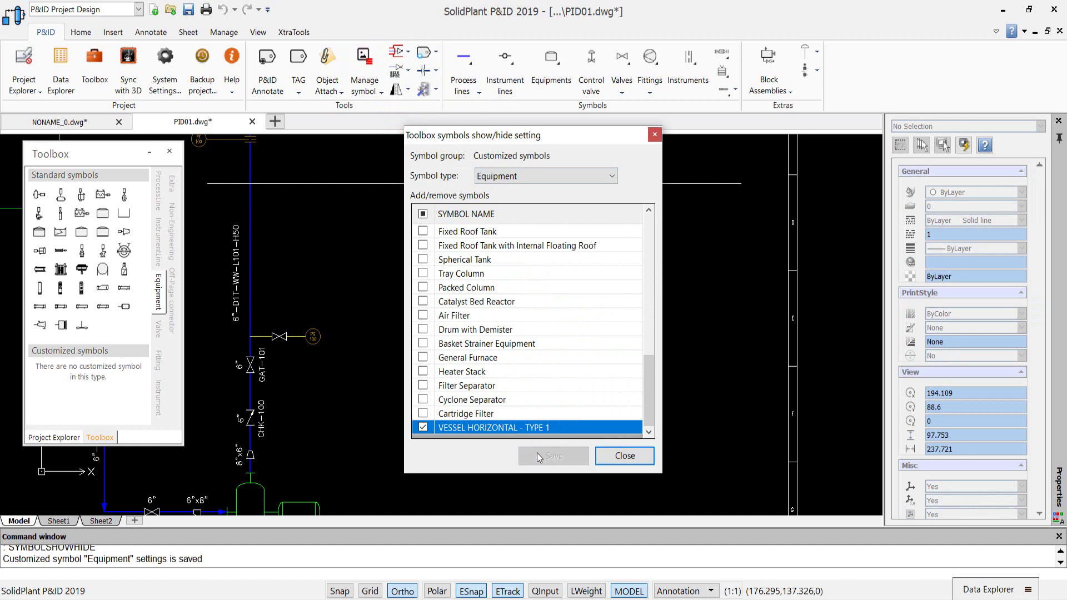
{"action": "left_click", "coordinate": [635, 458]}
{"action": "mouse_move", "coordinate": [92, 368]}
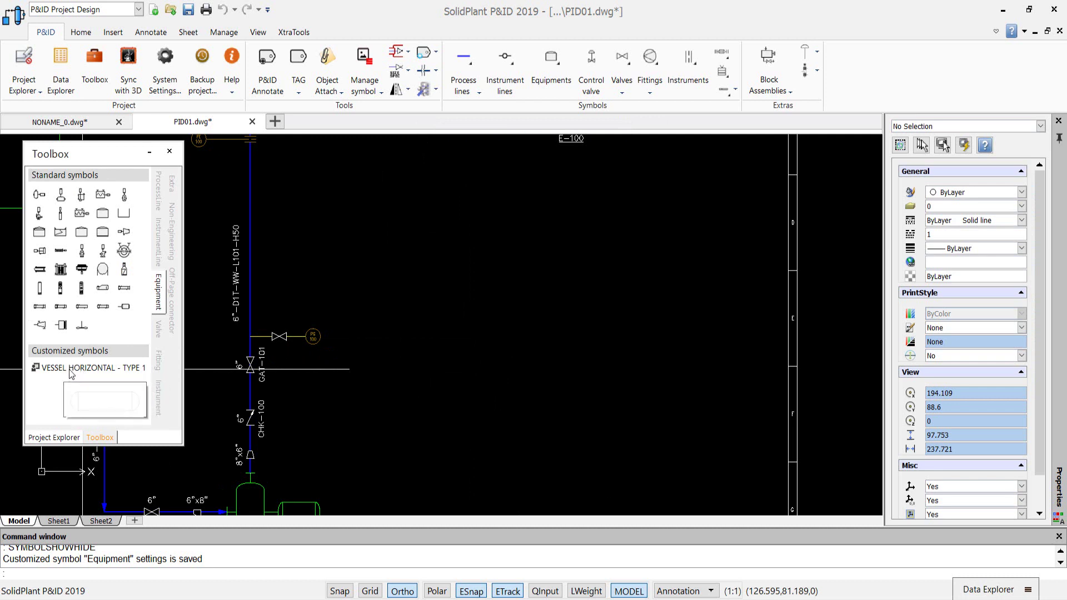
Insert VESSEL HORIZONTAL - TYPE 1 from the Toolbox below E-100 at scale factor 1.
{"action": "left_click", "coordinate": [60, 371]}
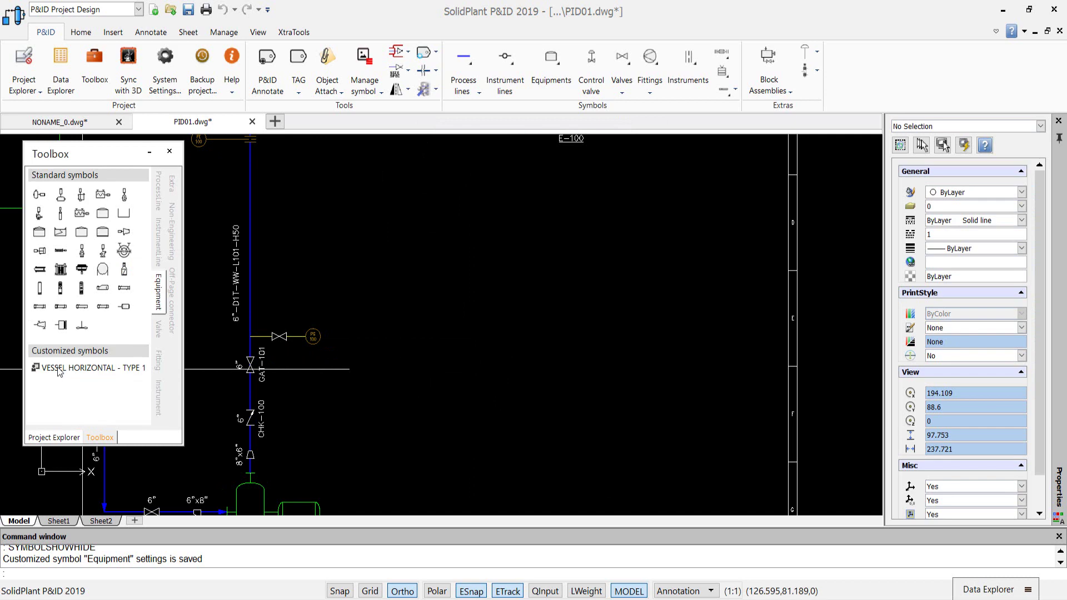
{"action": "scroll", "coordinate": [536, 319], "scroll_direction": "down", "scroll_amount": 2}
{"action": "left_click", "coordinate": [536, 318]}
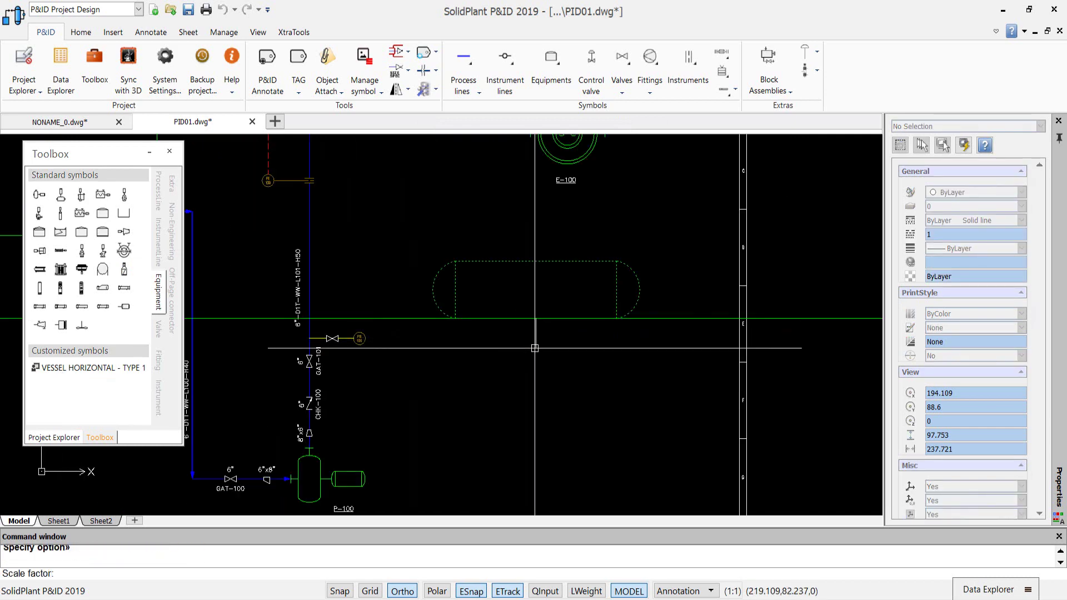
{"action": "scroll", "coordinate": [541, 283], "scroll_direction": "down", "scroll_amount": 2}
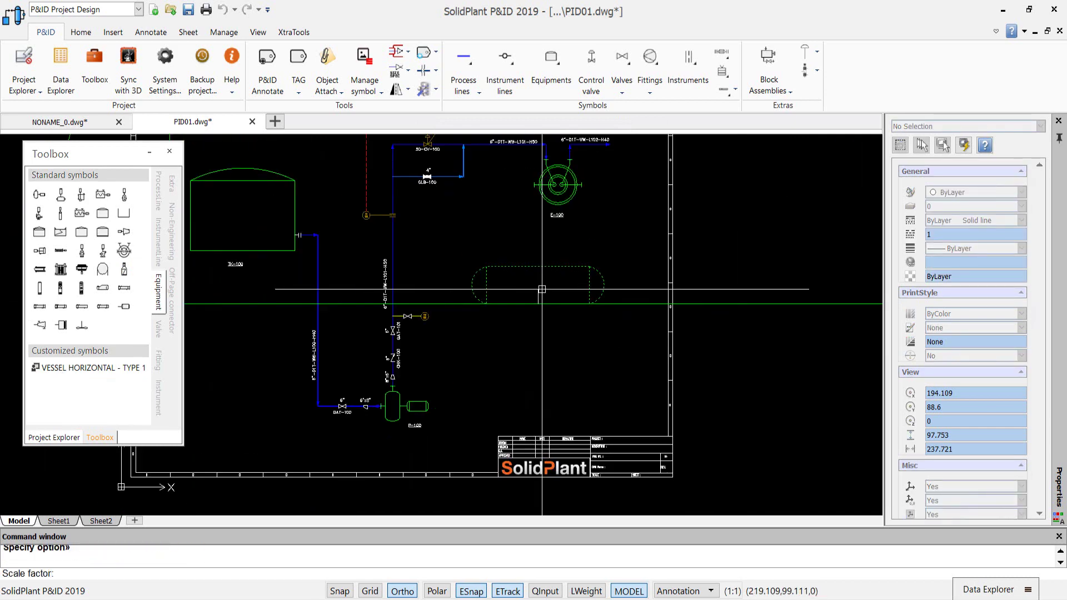
{"action": "scroll", "coordinate": [541, 287], "scroll_direction": "up", "scroll_amount": 1}
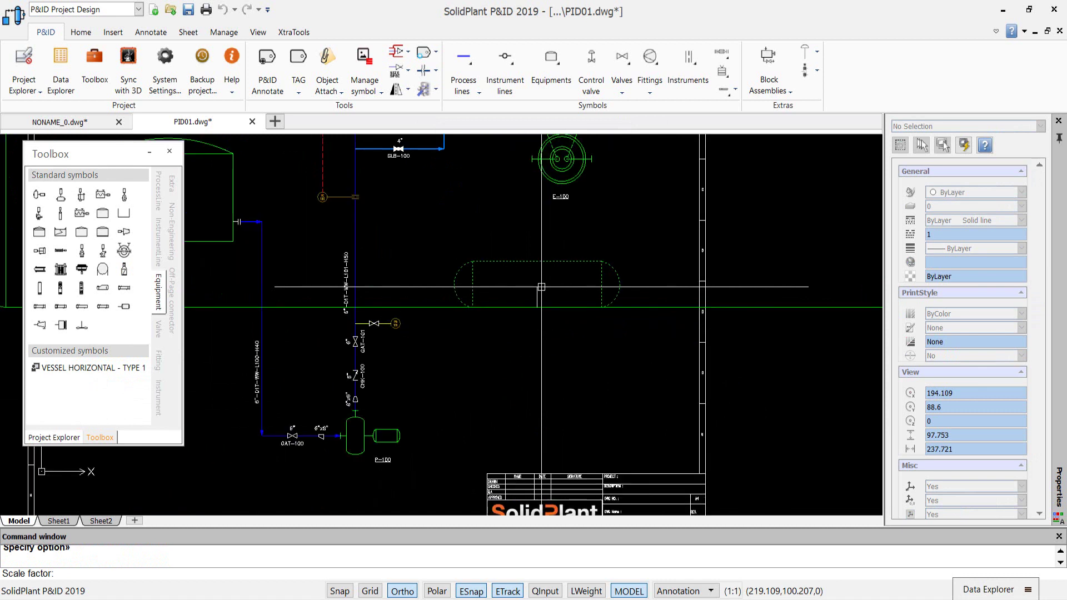
{"action": "type", "text": "1"}
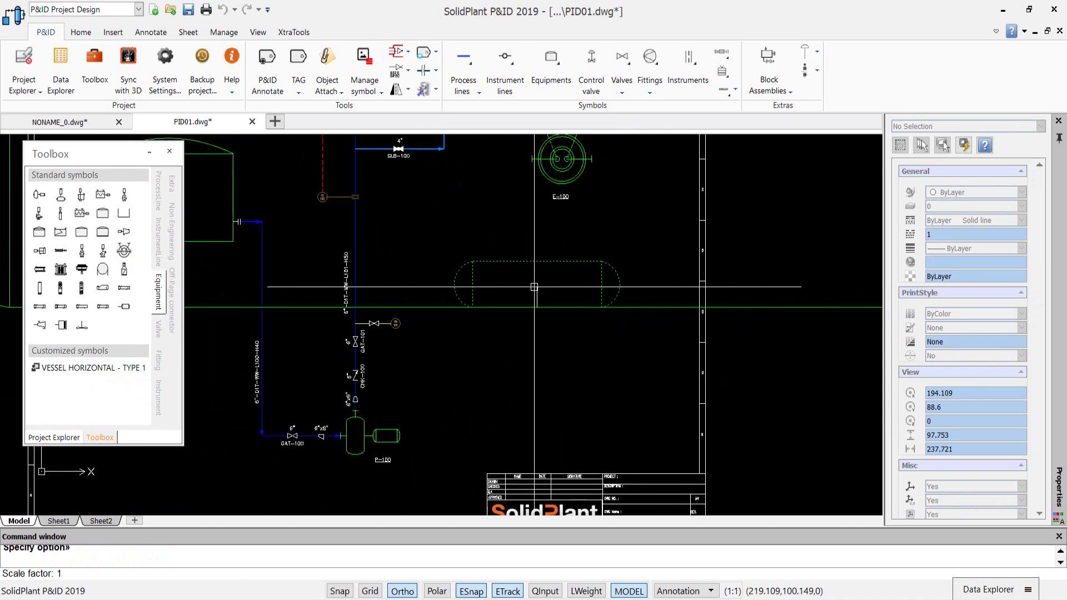
{"action": "key", "text": "Return"}
{"action": "scroll", "coordinate": [519, 289], "scroll_direction": "up", "scroll_amount": 1}
{"action": "scroll", "coordinate": [404, 309], "scroll_direction": "up", "scroll_amount": 1}
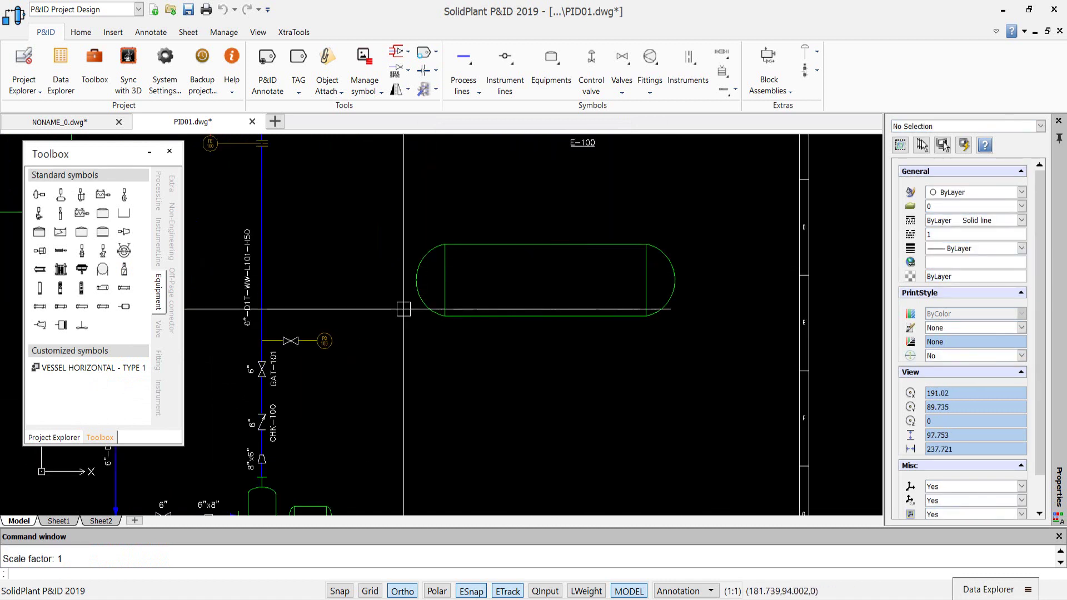
{"action": "scroll", "coordinate": [408, 312], "scroll_direction": "down", "scroll_amount": 1}
{"action": "scroll", "coordinate": [449, 301], "scroll_direction": "down", "scroll_amount": 1}
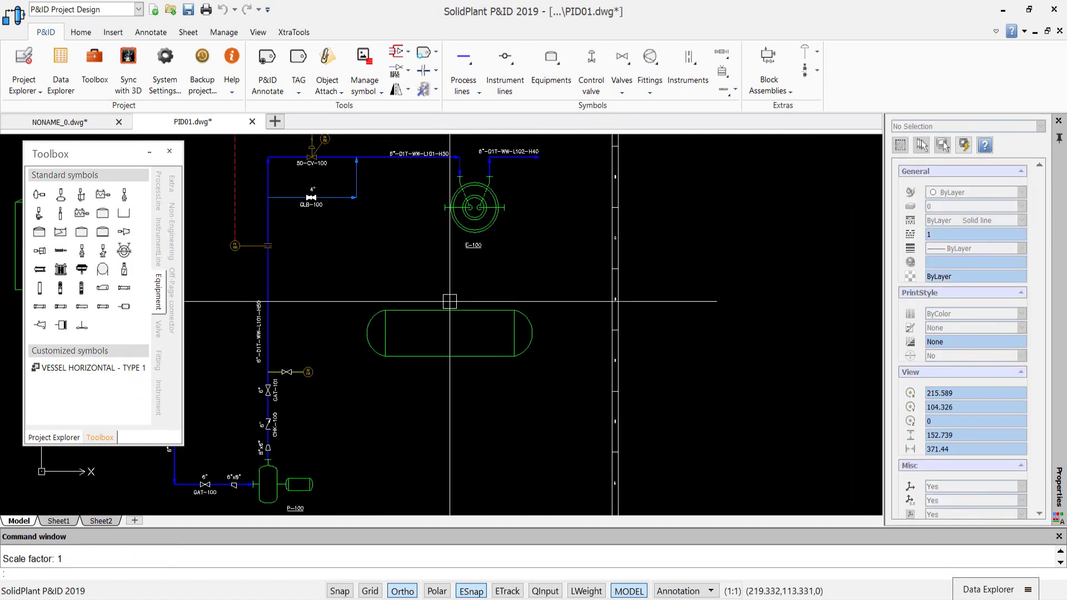
Tag the new vessel with Type VH and Number 100, with Place TAG ticked.
{"action": "left_click", "coordinate": [301, 61]}
{"action": "left_click", "coordinate": [492, 354]}
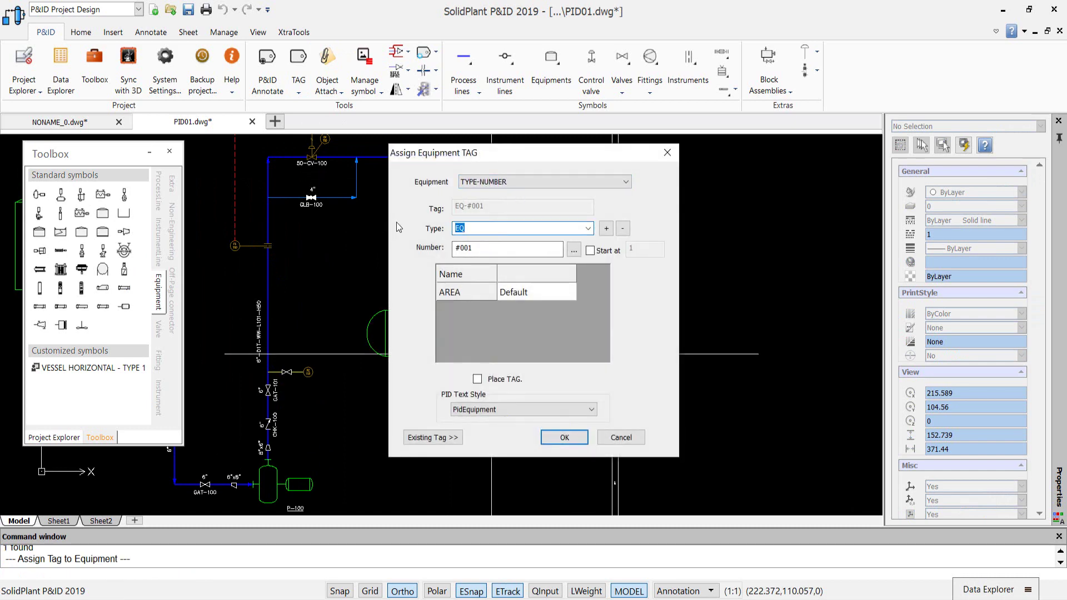
{"action": "type", "text": "V"}
{"action": "type", "text": "H"}
{"action": "left_click", "coordinate": [500, 248]}
{"action": "double_click", "coordinate": [501, 249]}
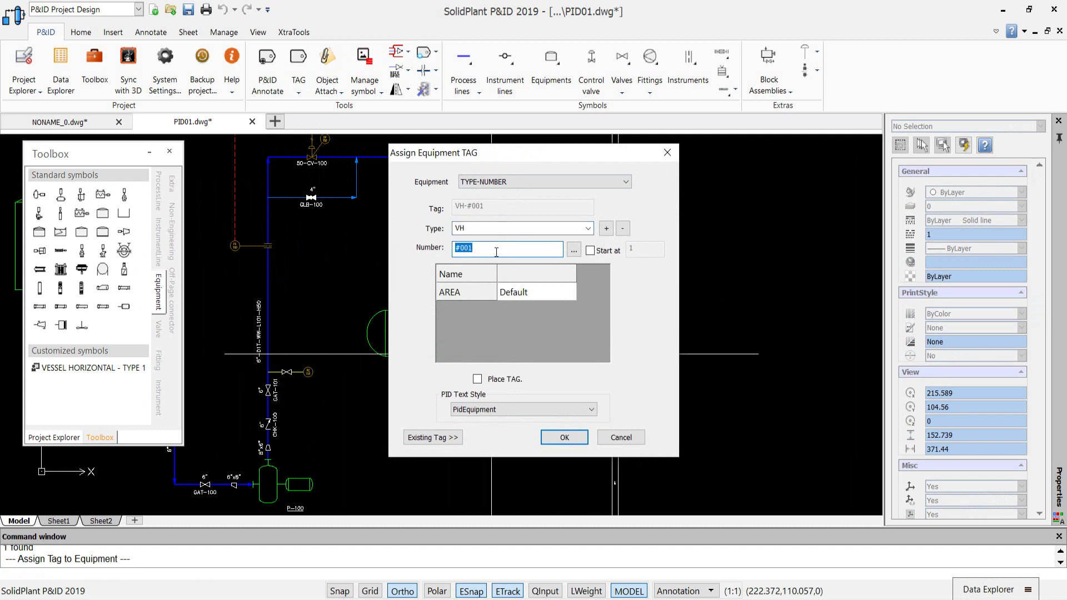
{"action": "type", "text": "10"}
{"action": "left_click", "coordinate": [477, 379]}
{"action": "left_click", "coordinate": [561, 438]}
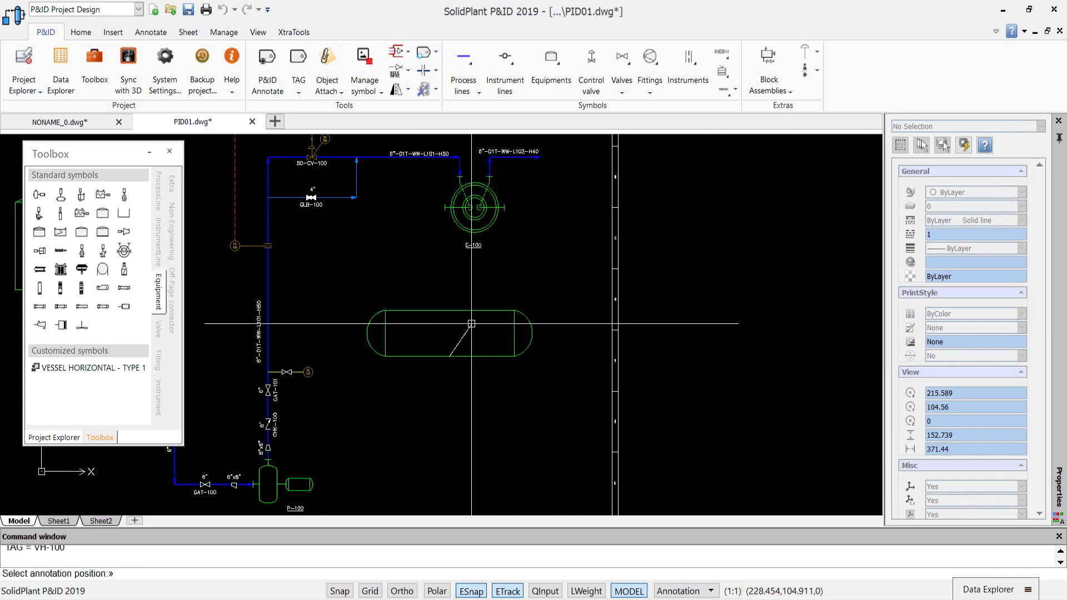
Position the VH-100 tag inside the vessel outline and pan to view it.
{"action": "left_click", "coordinate": [470, 312]}
{"action": "scroll", "coordinate": [458, 345], "scroll_direction": "up", "scroll_amount": 2}
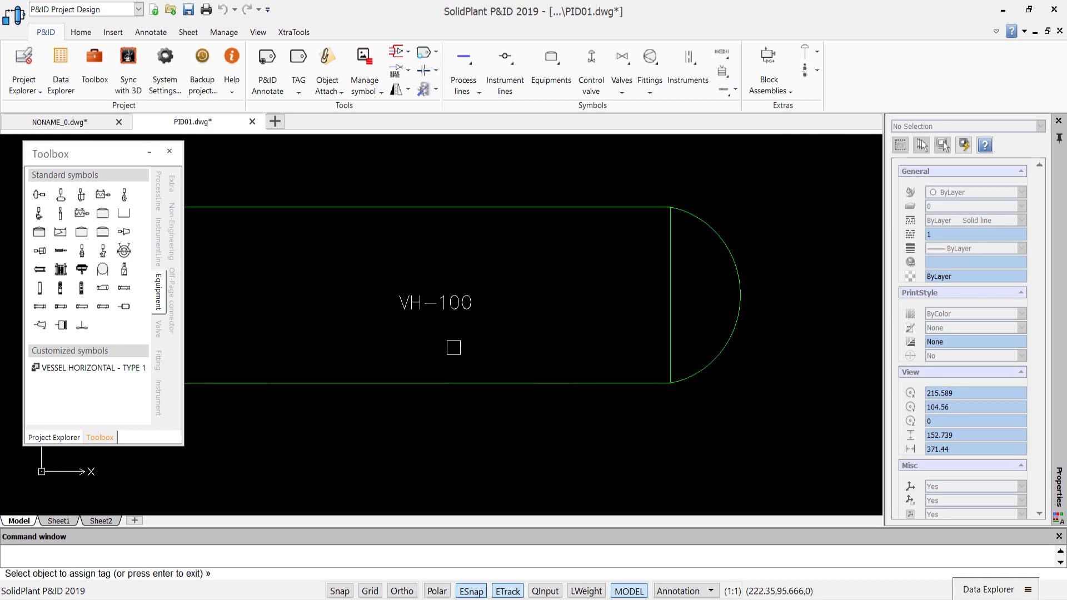
{"action": "scroll", "coordinate": [452, 348], "scroll_direction": "down", "scroll_amount": 3}
{"action": "scroll", "coordinate": [461, 349], "scroll_direction": "up", "scroll_amount": 3}
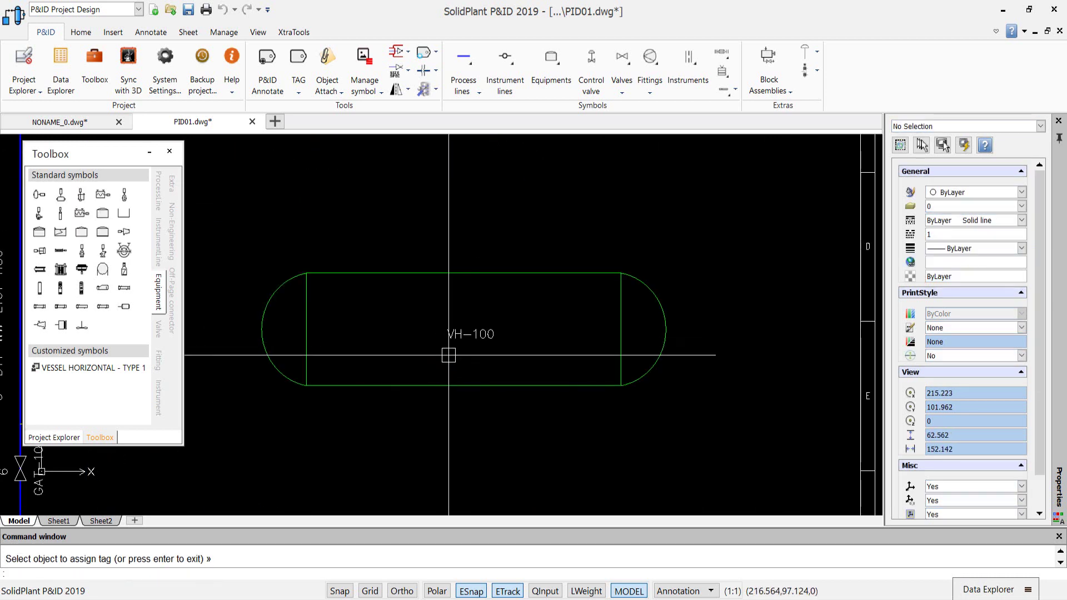
{"action": "scroll", "coordinate": [501, 411], "scroll_direction": "down", "scroll_amount": 3}
{"action": "scroll", "coordinate": [572, 424], "scroll_direction": "up", "scroll_amount": 1}
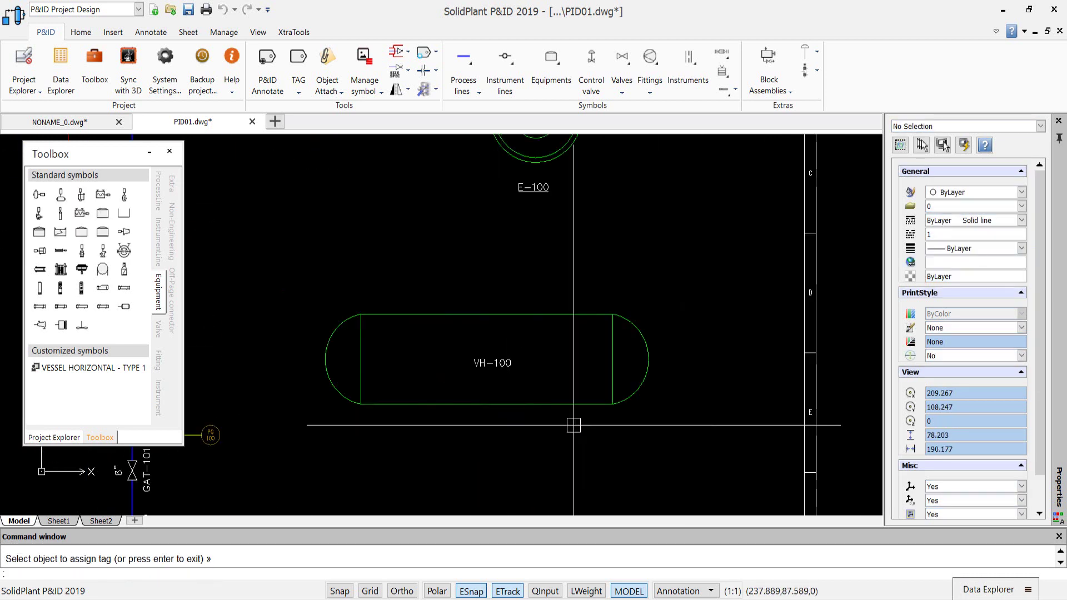
{"action": "scroll", "coordinate": [488, 361], "scroll_direction": "down", "scroll_amount": 1}
{"action": "scroll", "coordinate": [489, 362], "scroll_direction": "down", "scroll_amount": 2}
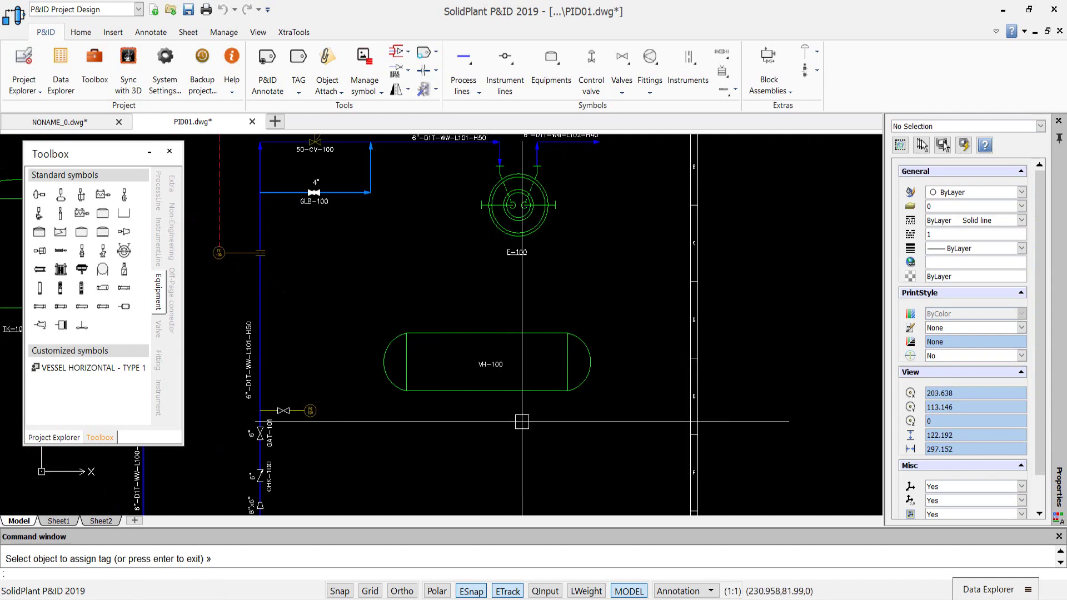
{"action": "middle_click_drag", "start_coordinate": [533, 425], "coordinate": [507, 381]}
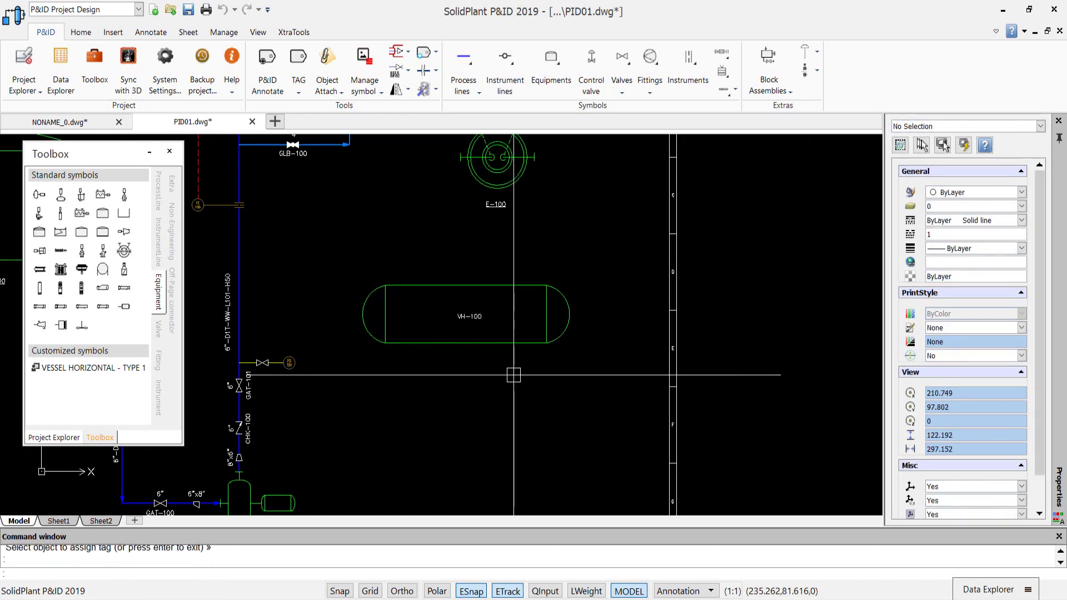